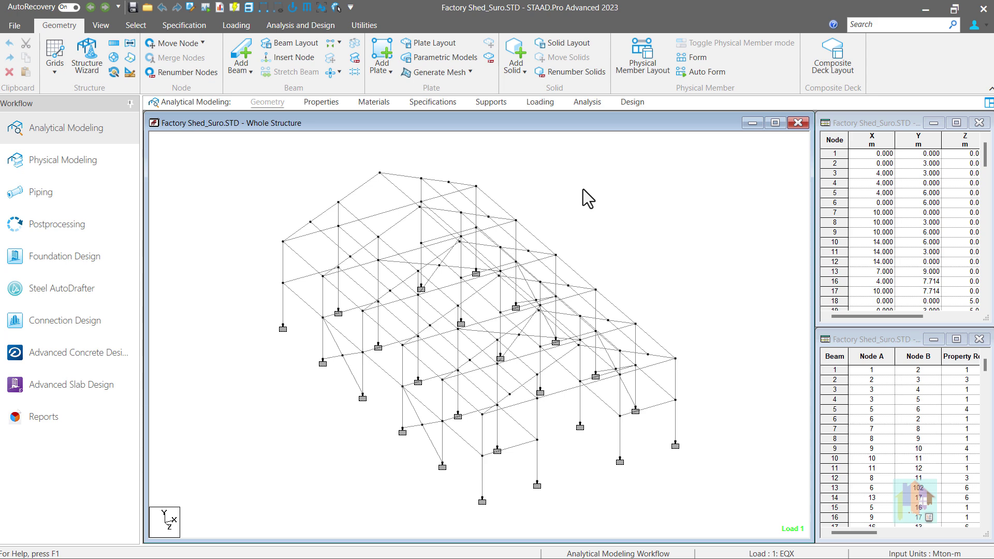
- Bring up the User Tools list from the Utilities tab for the Factory Shed_Suro.STD model
{"action": "left_click", "coordinate": [369, 27]}
{"action": "left_click", "coordinate": [767, 80]}
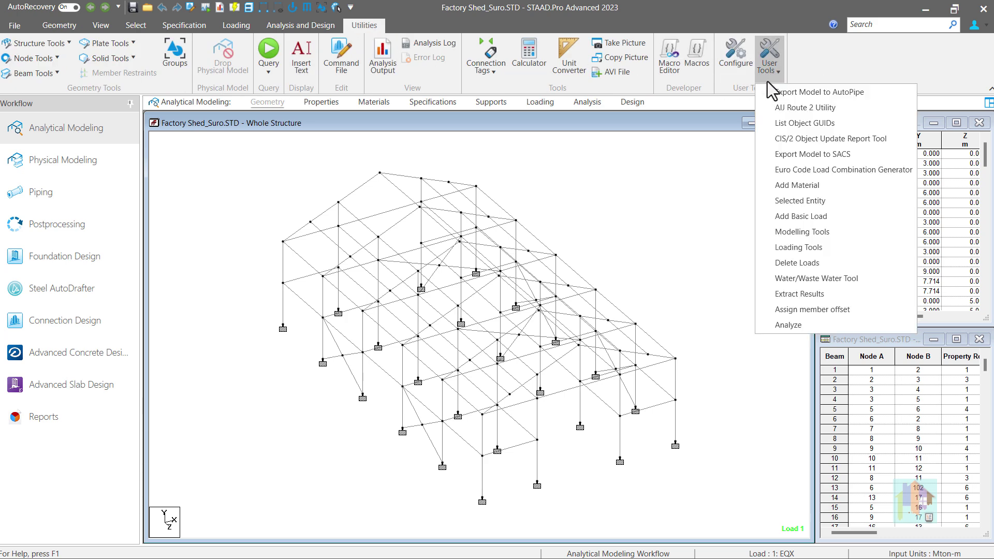
- Launch the Analyze workbook, check the analysis status, and pull design block 3 results for Plant Unit_1.STD
{"action": "left_click", "coordinate": [812, 324]}
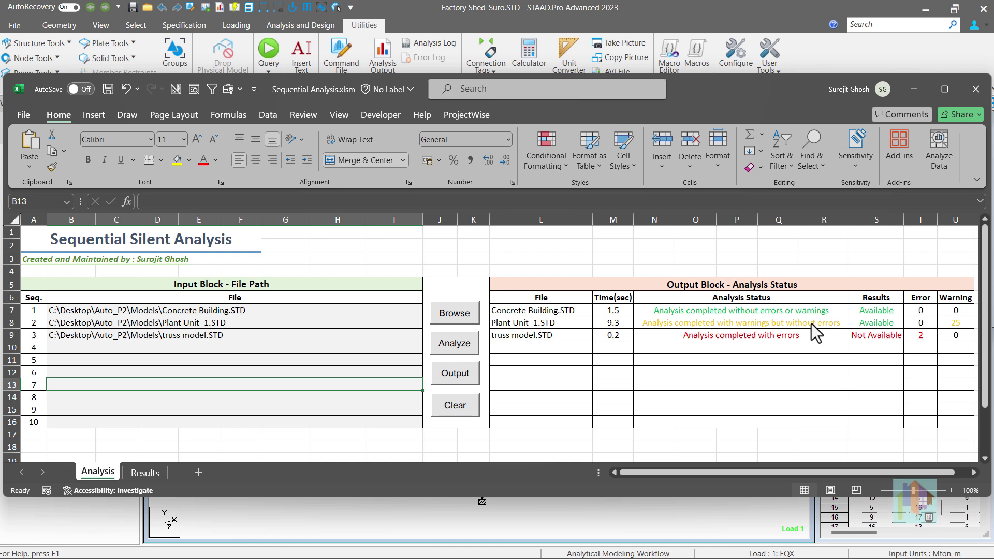
{"action": "left_click", "coordinate": [814, 336]}
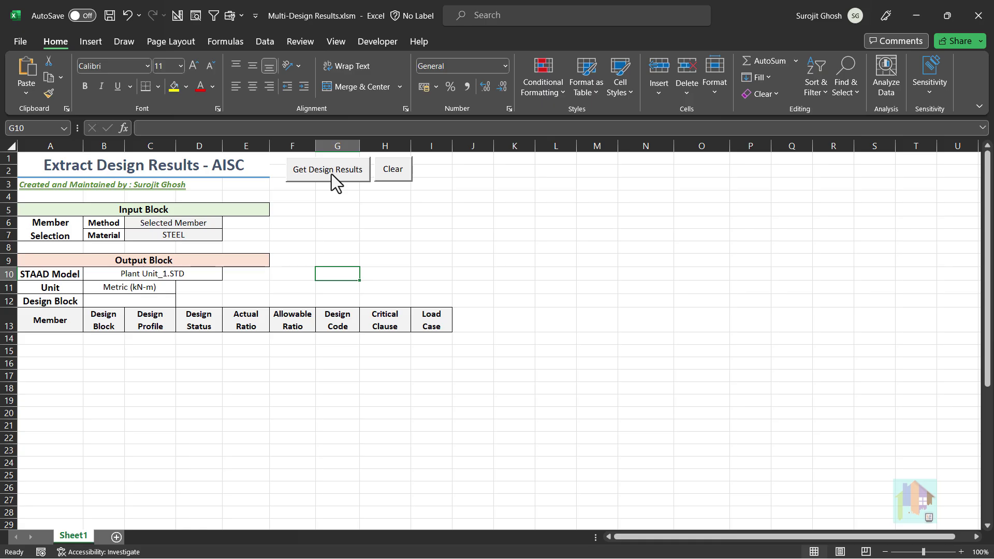
{"action": "left_click", "coordinate": [331, 174]}
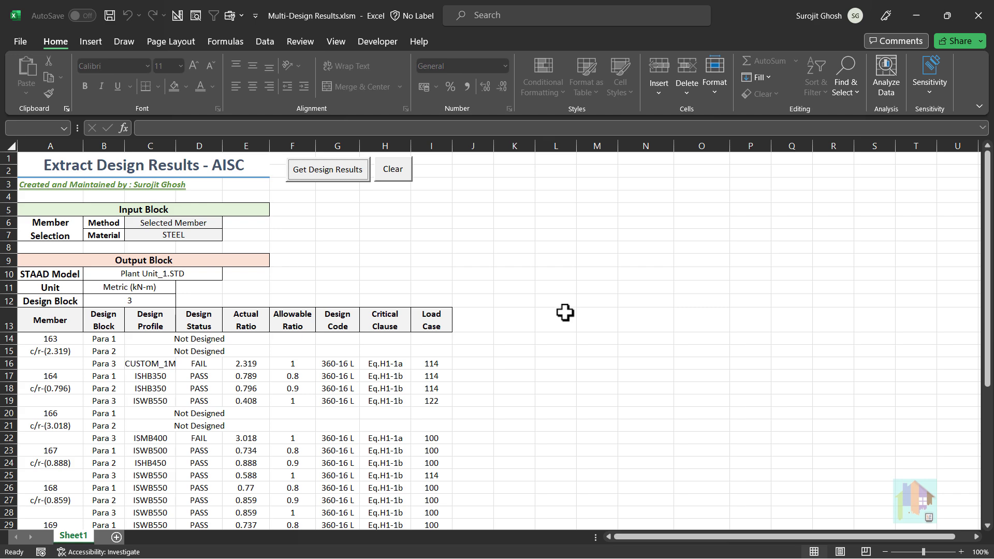
{"action": "scroll", "coordinate": [565, 312], "scroll_direction": "down", "scroll_amount": 2}
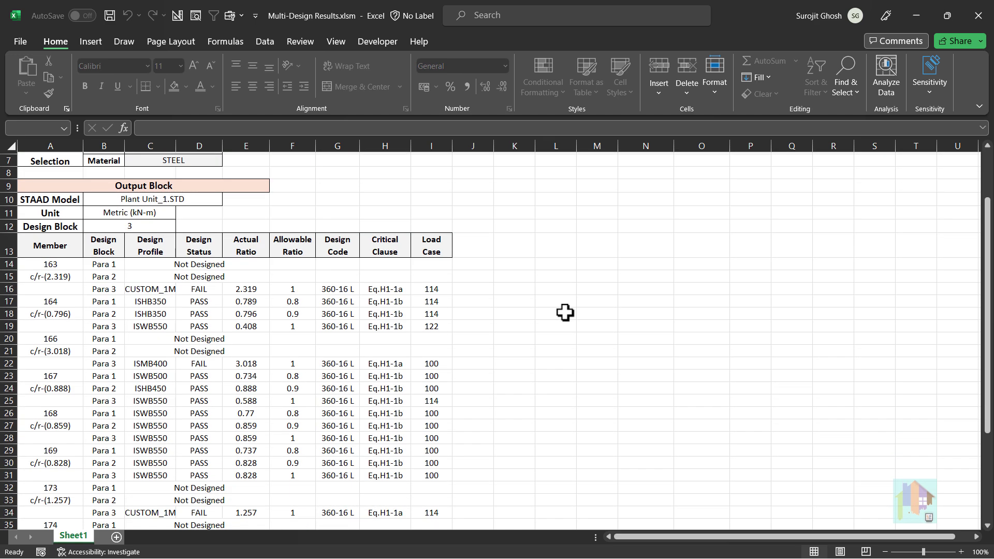
{"action": "scroll", "coordinate": [565, 312], "scroll_direction": "down", "scroll_amount": 2}
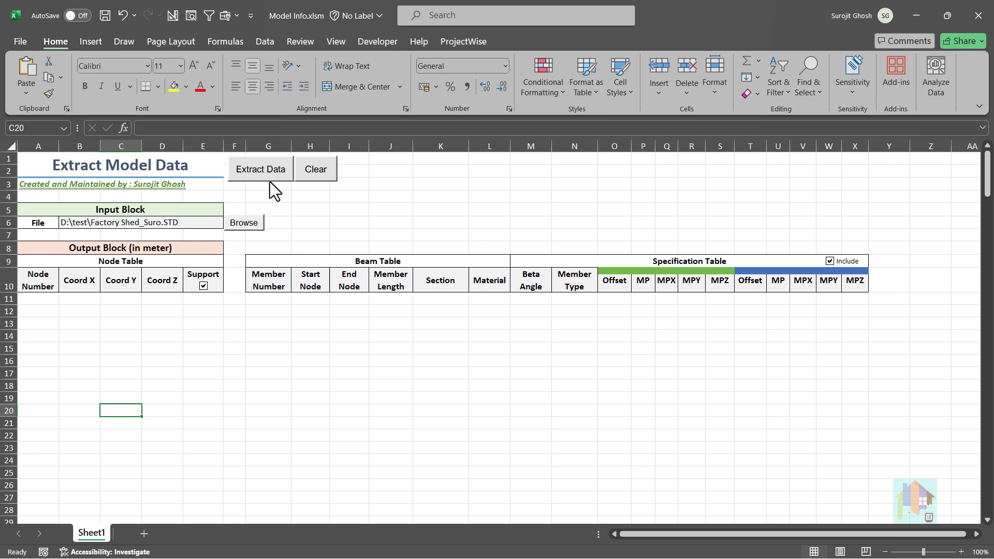
- Extract node, beam and specification tables from Factory Shed_Suro.STD, then return to STAAD.Pro
{"action": "left_click", "coordinate": [255, 170]}
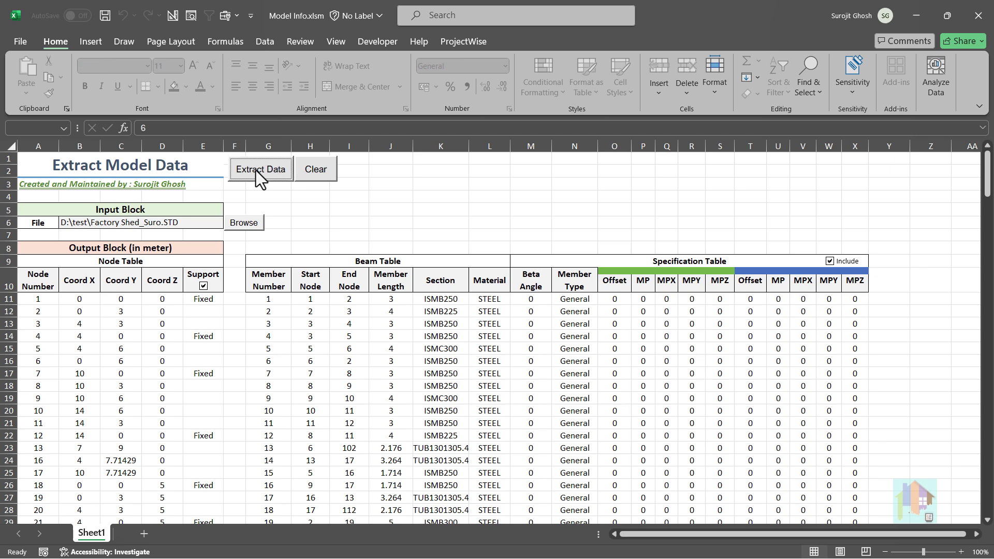
{"action": "scroll", "coordinate": [418, 376], "scroll_direction": "down", "scroll_amount": 3}
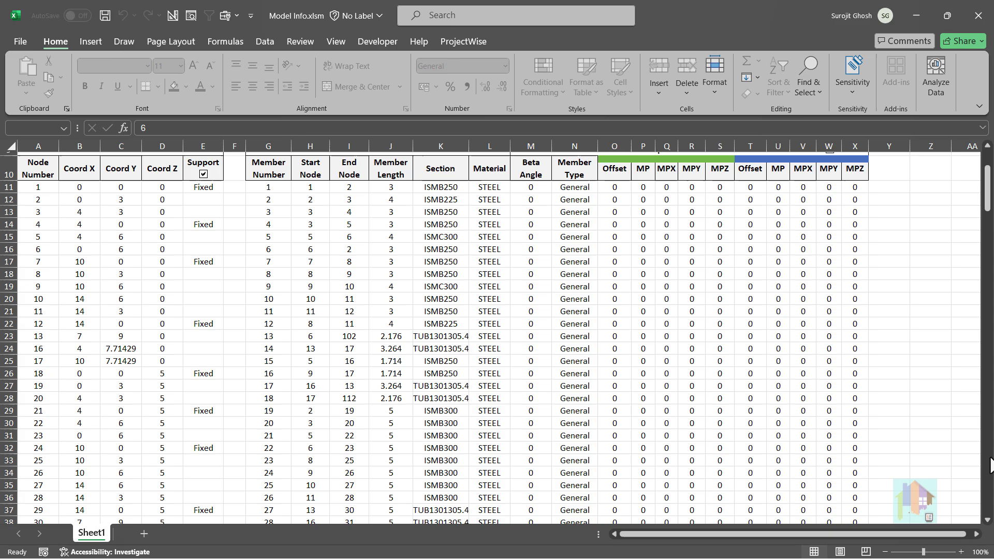
{"action": "key", "text": "alt+Tab"}
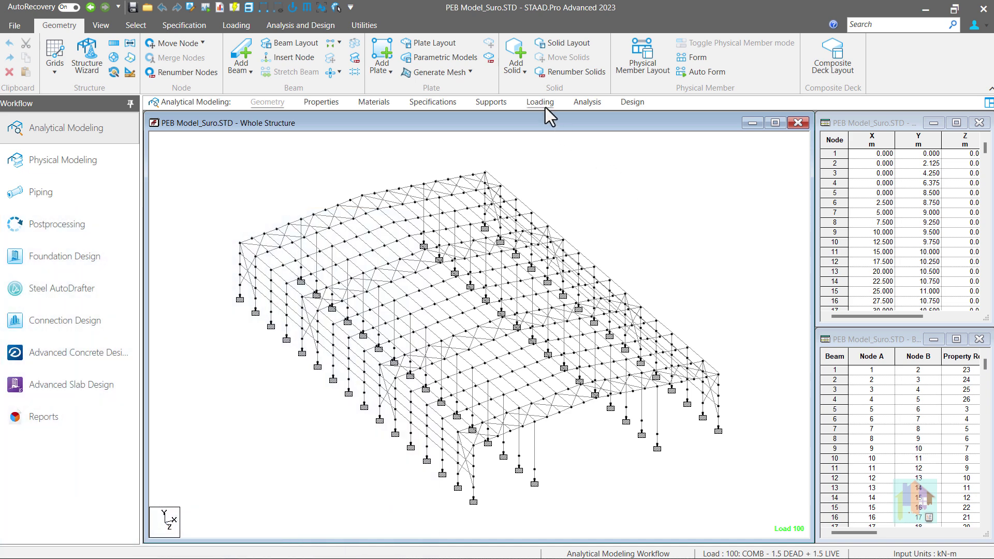
- Review the load case details, then move the PEB model into the Connection Design workflow
{"action": "left_click", "coordinate": [540, 102]}
{"action": "left_click", "coordinate": [800, 154]}
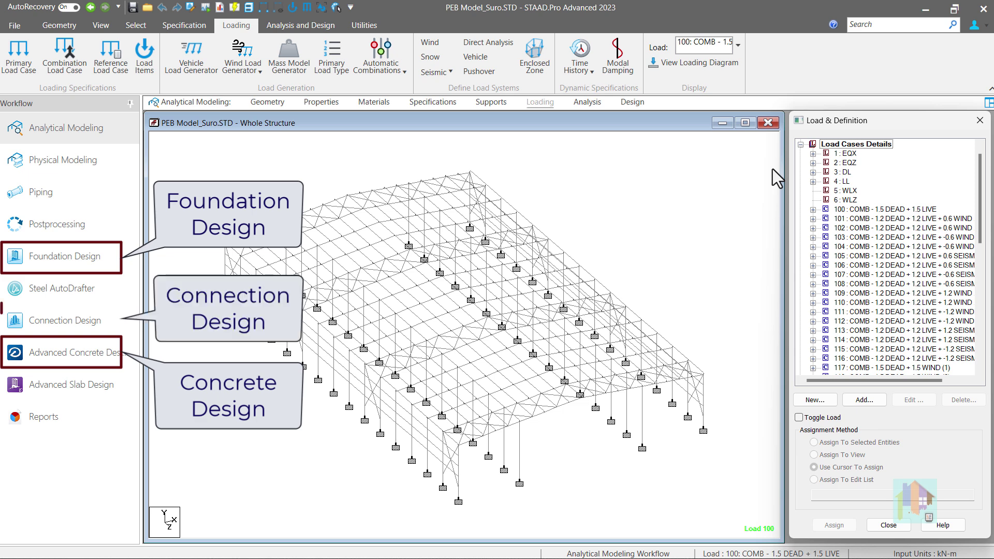
{"action": "left_click", "coordinate": [81, 321]}
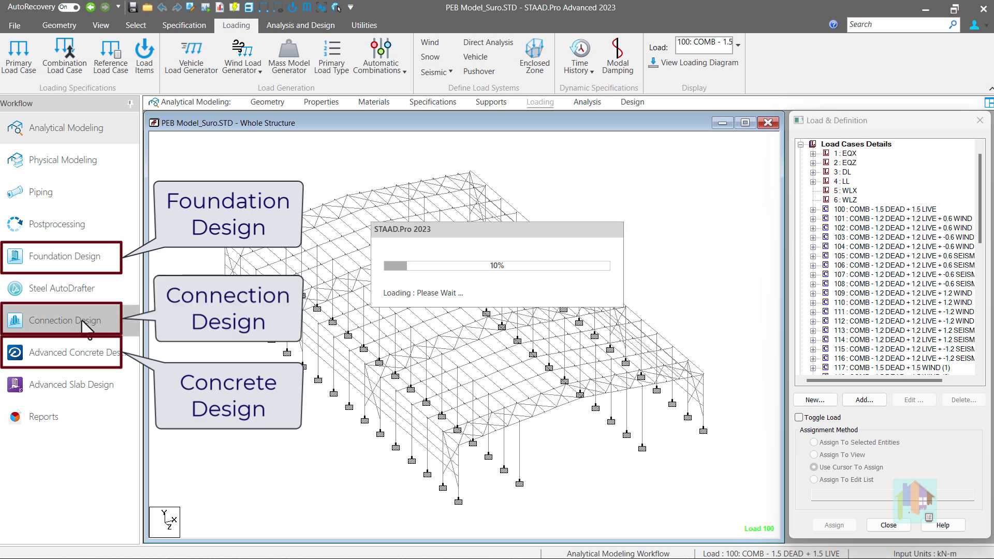
{"action": "left_click", "coordinate": [680, 397]}
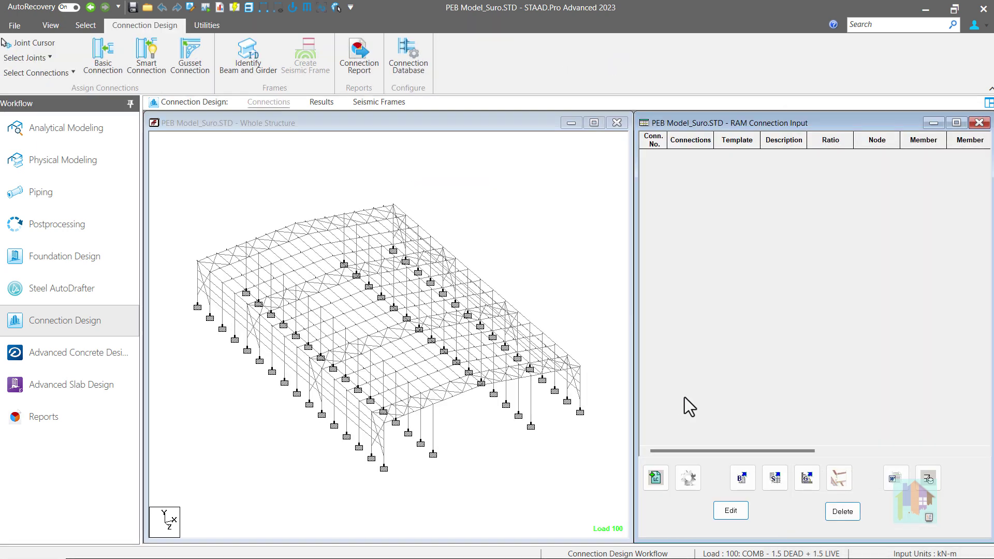
- Confirm ENVELOPE 1 with all load cases and combinations as the connection load envelope
{"action": "left_click", "coordinate": [656, 479]}
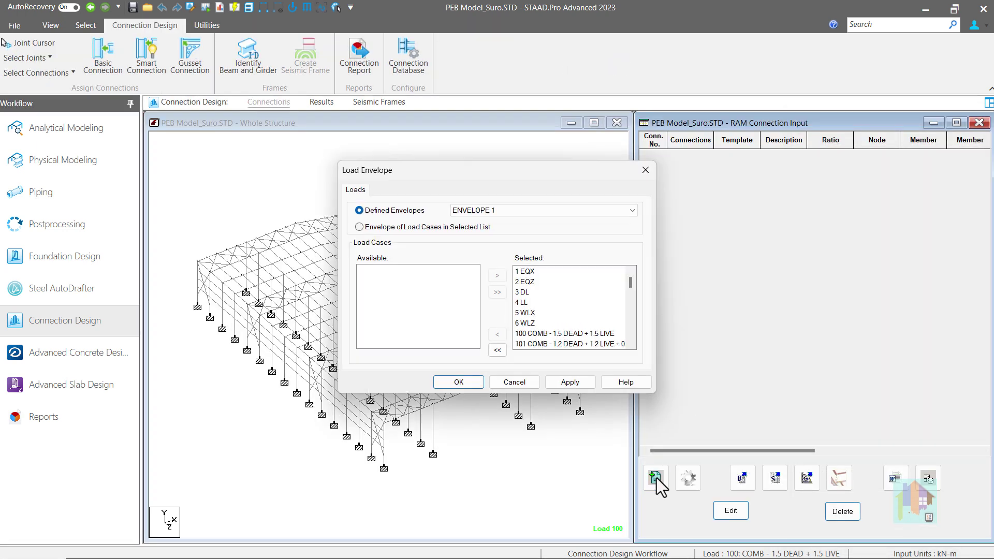
{"action": "left_click_drag", "start_coordinate": [632, 287], "coordinate": [629, 312]}
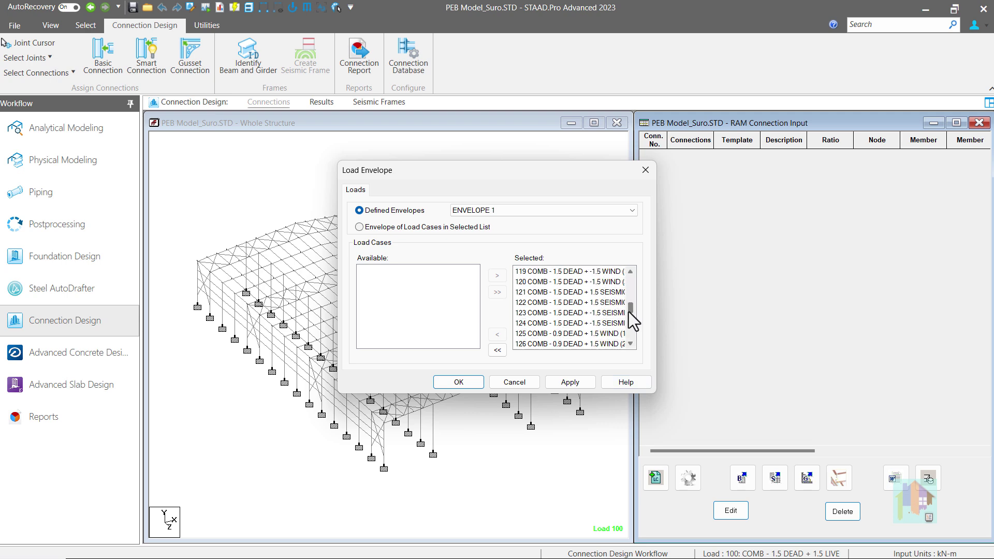
{"action": "left_click", "coordinate": [466, 384]}
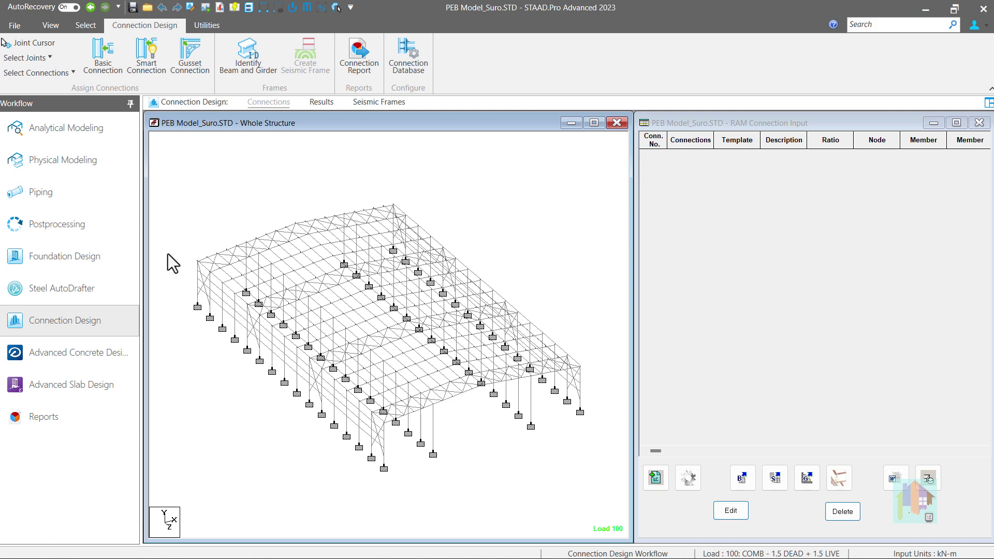
- Show Bending Z beam results for load 100 in Postprocessing and bring up Results Setup
{"action": "left_click", "coordinate": [114, 229]}
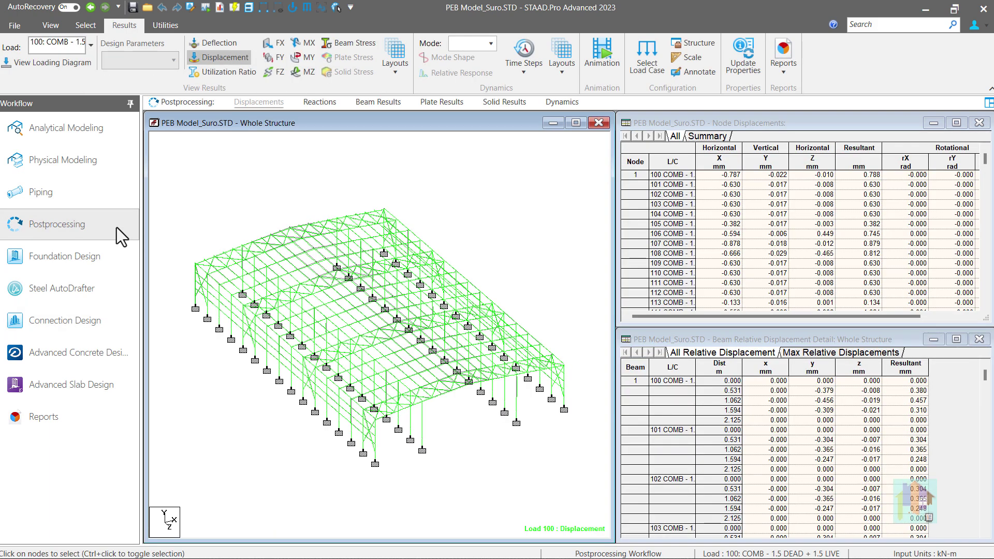
{"action": "left_click", "coordinate": [393, 105]}
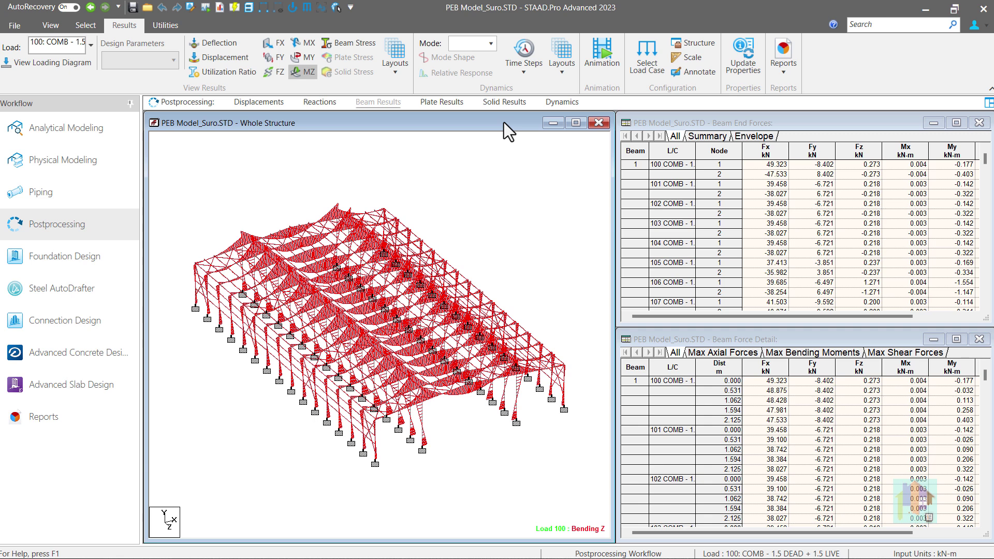
{"action": "left_click", "coordinate": [647, 62]}
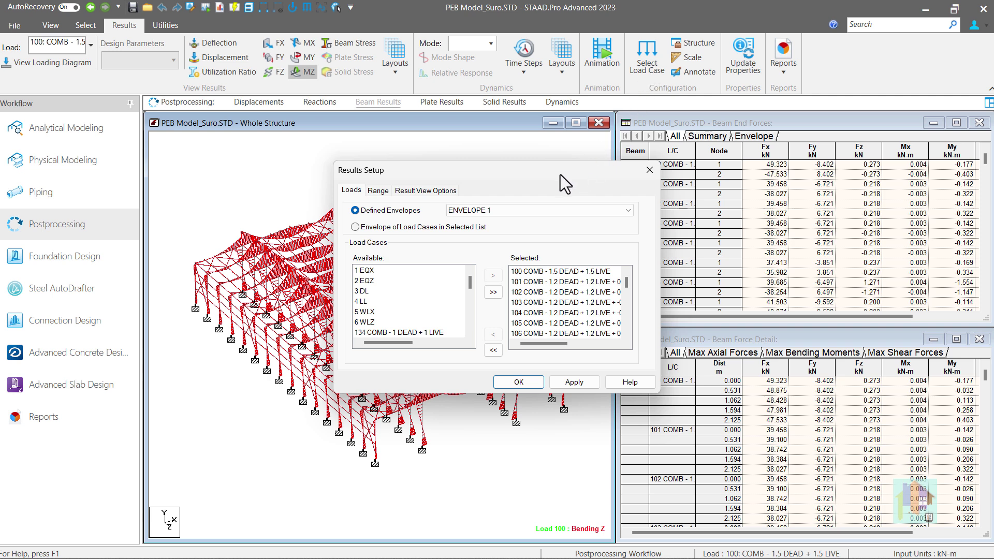
- Restrict the beam results range to beams 1,3 and review the force tables and layouts
{"action": "left_click", "coordinate": [380, 191]}
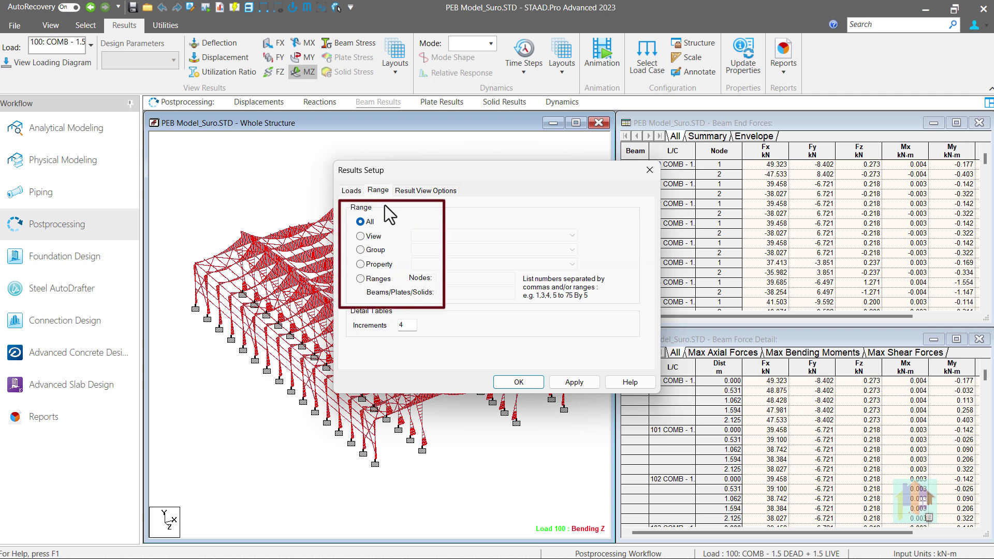
{"action": "left_click", "coordinate": [365, 279]}
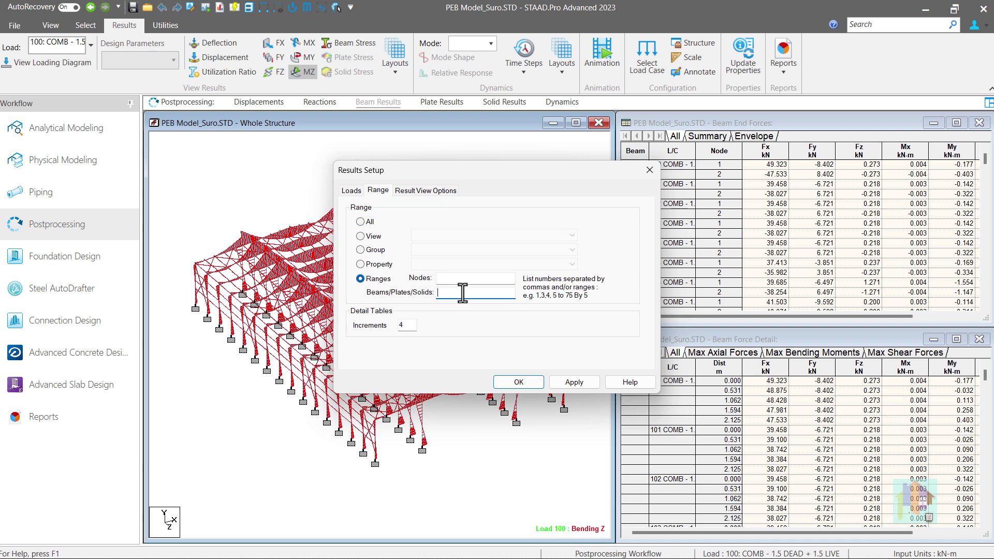
{"action": "type", "text": "1,3"}
{"action": "left_click", "coordinate": [519, 382]}
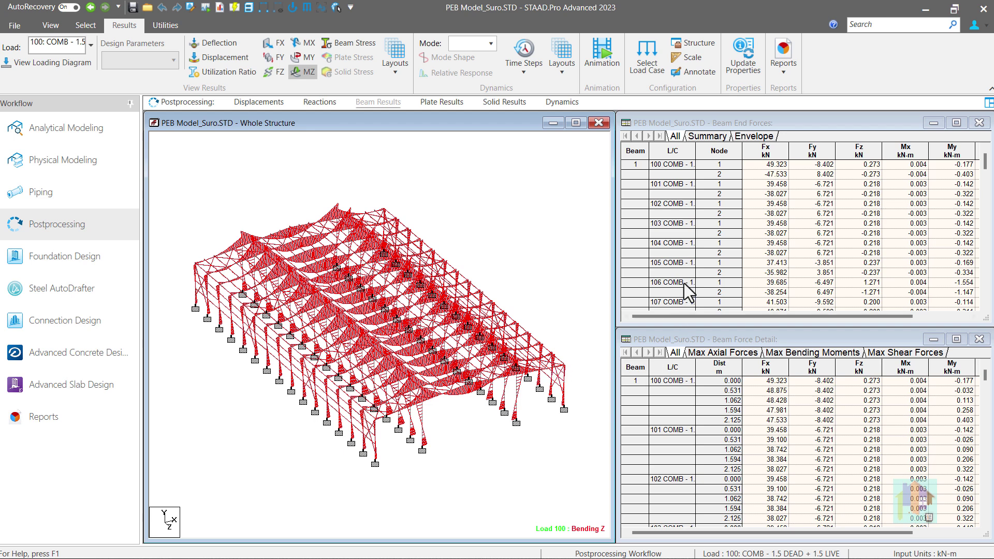
{"action": "scroll", "coordinate": [689, 292], "scroll_direction": "down", "scroll_amount": 1}
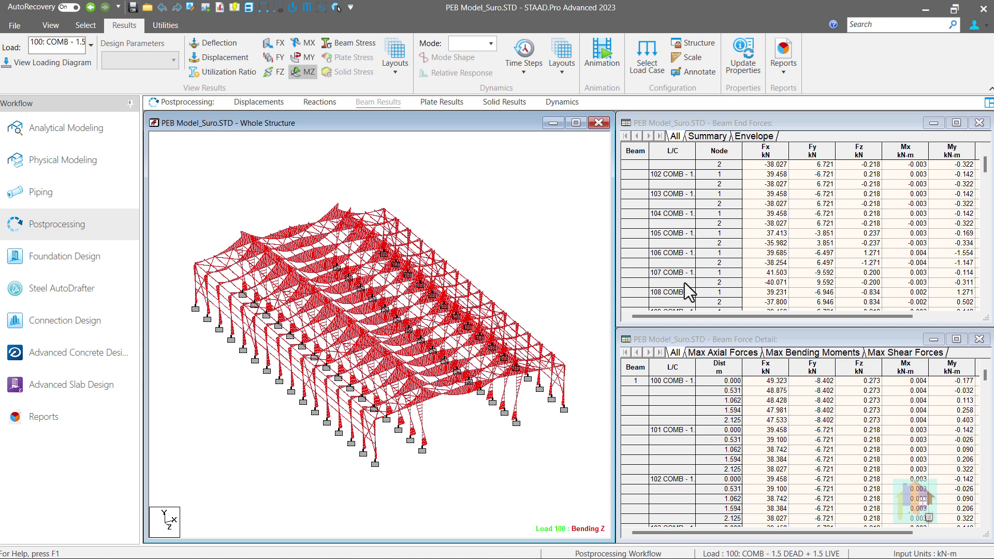
{"action": "scroll", "coordinate": [684, 283], "scroll_direction": "down", "scroll_amount": 1}
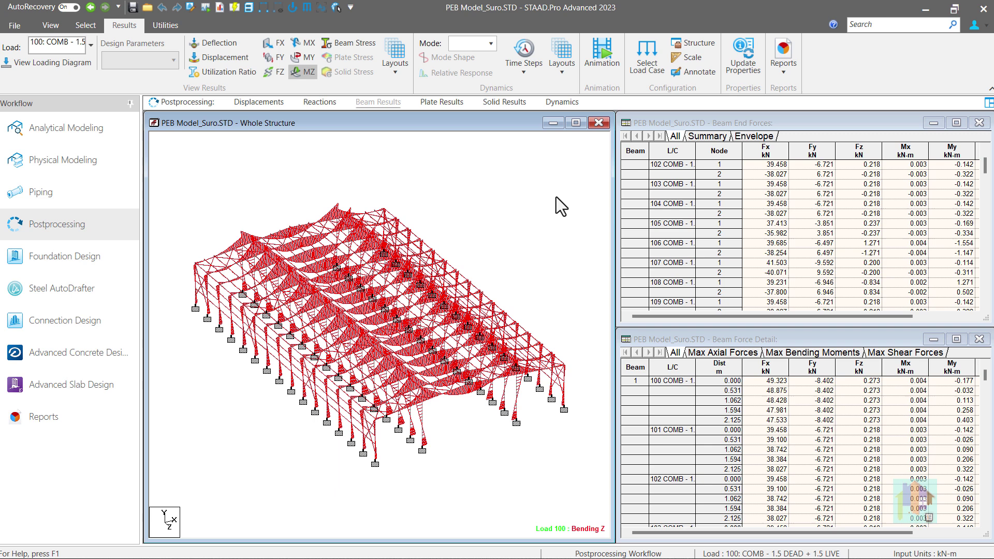
{"action": "left_click", "coordinate": [400, 69]}
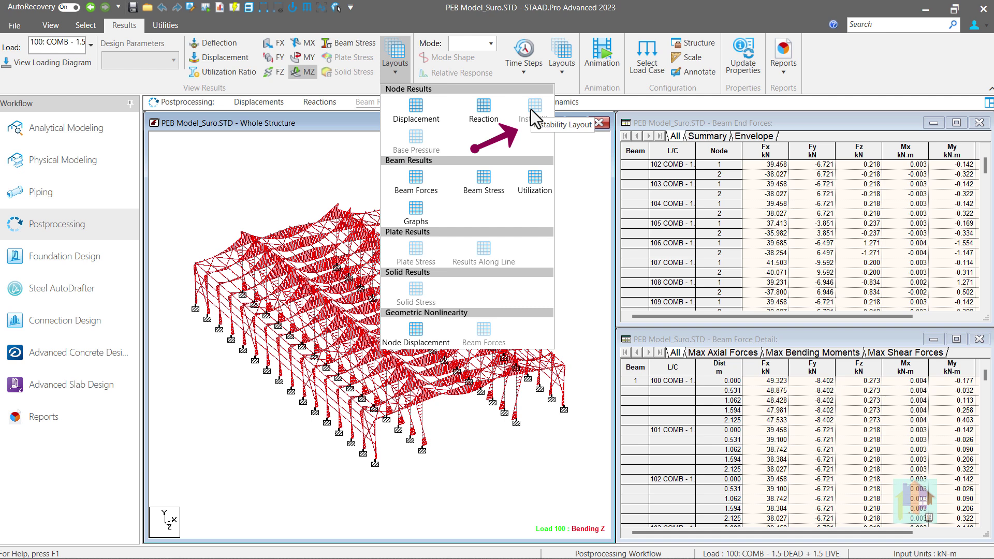
{"action": "left_click", "coordinate": [575, 161]}
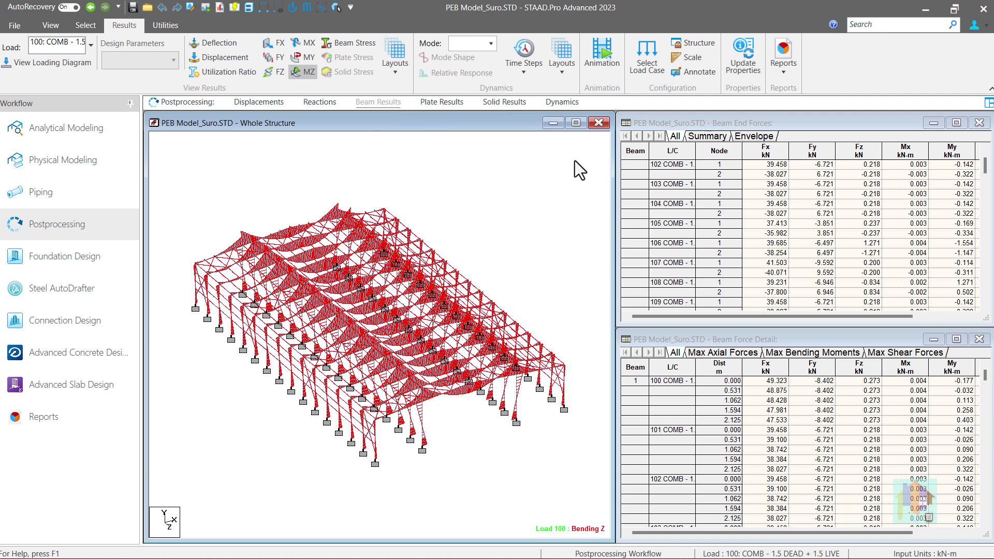
- Check for members with missing properties, none found, and open PEB Model_Suro.anl in the Viewer
{"action": "left_click", "coordinate": [78, 29]}
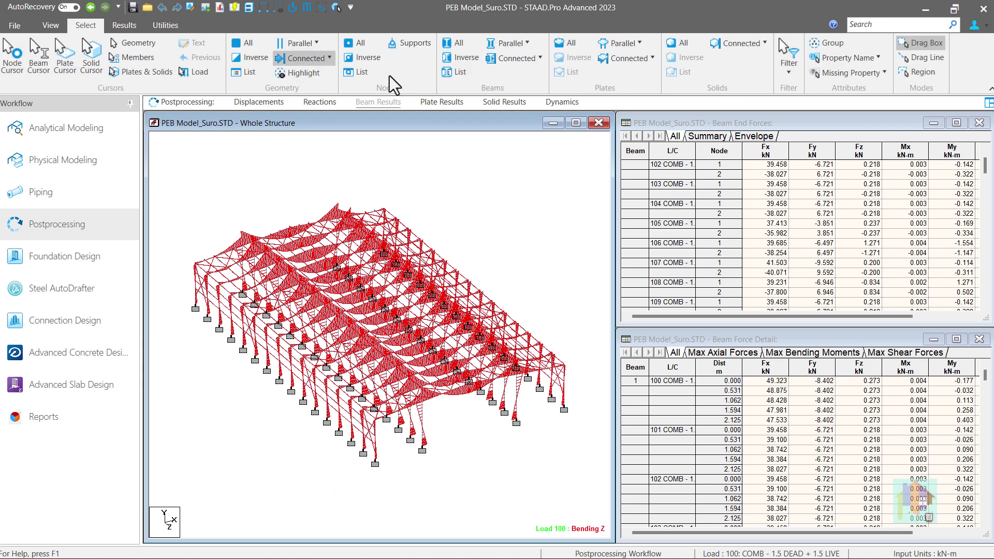
{"action": "left_click", "coordinate": [835, 75]}
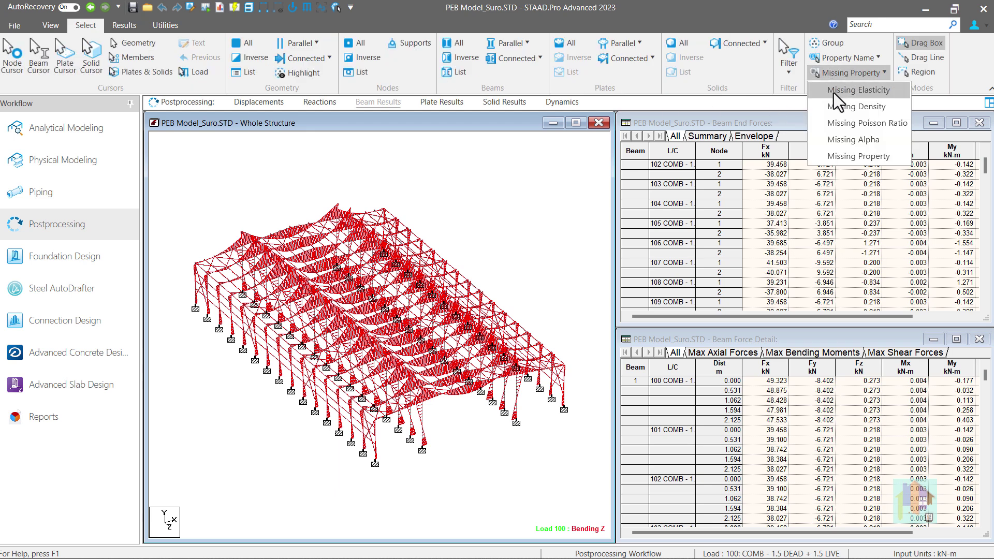
{"action": "left_click", "coordinate": [852, 156]}
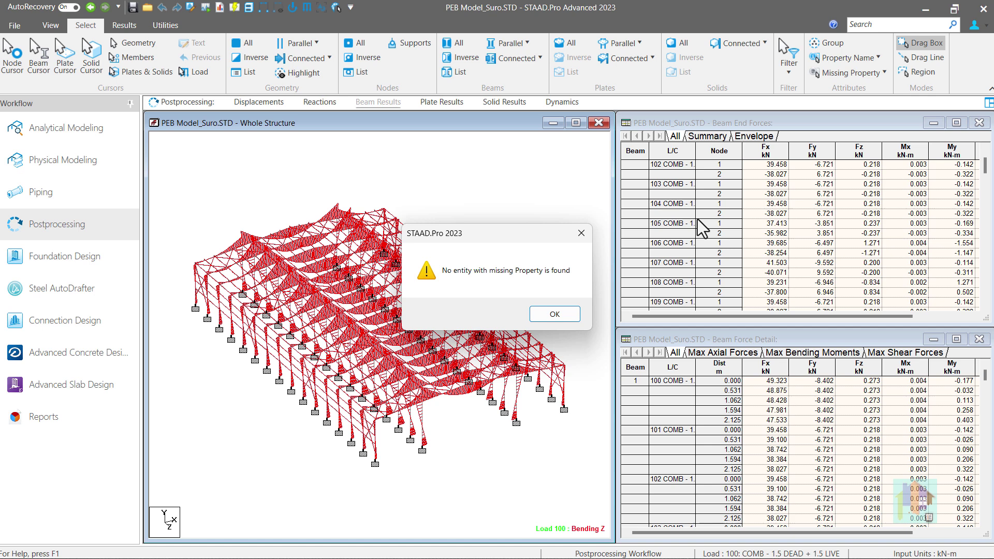
{"action": "left_click", "coordinate": [572, 325]}
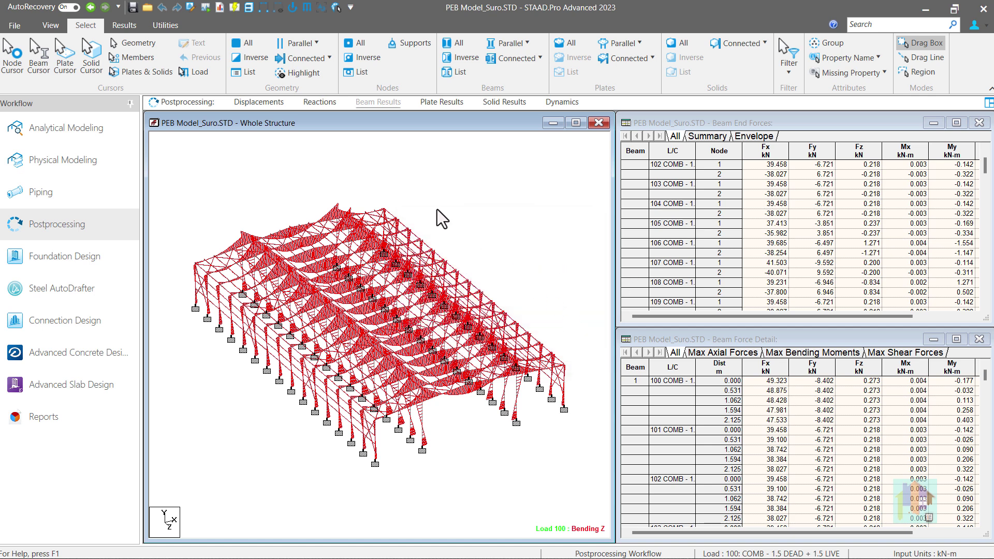
{"action": "left_click", "coordinate": [220, 8]}
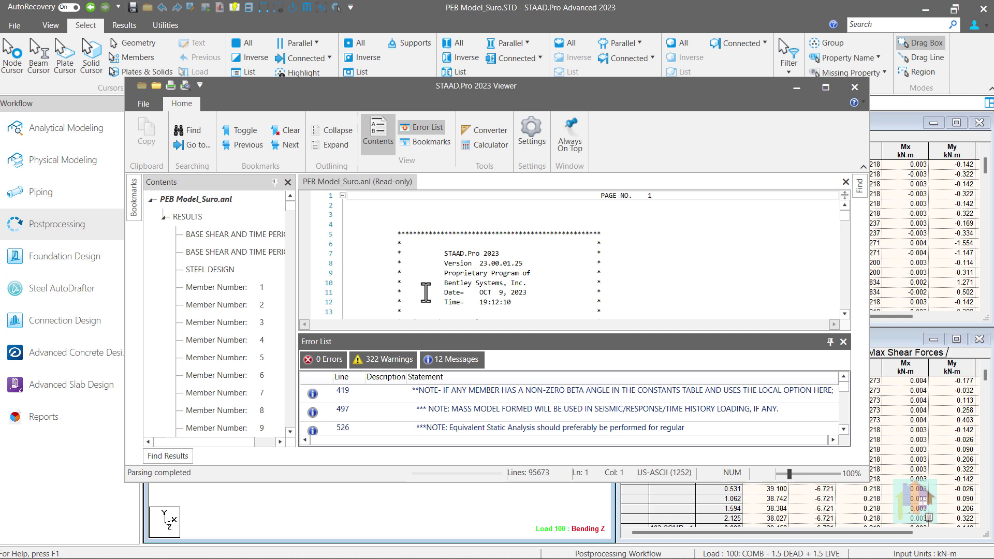
- Filter the output to warnings, jump to the CHANGE warning at line 551, and close the Viewer
{"action": "left_click", "coordinate": [458, 358]}
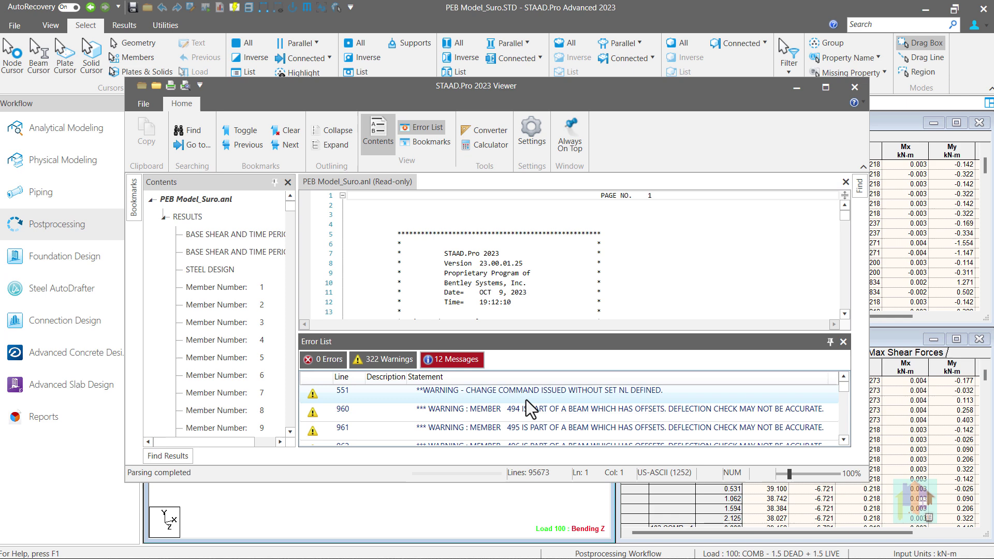
{"action": "double_click", "coordinate": [527, 400]}
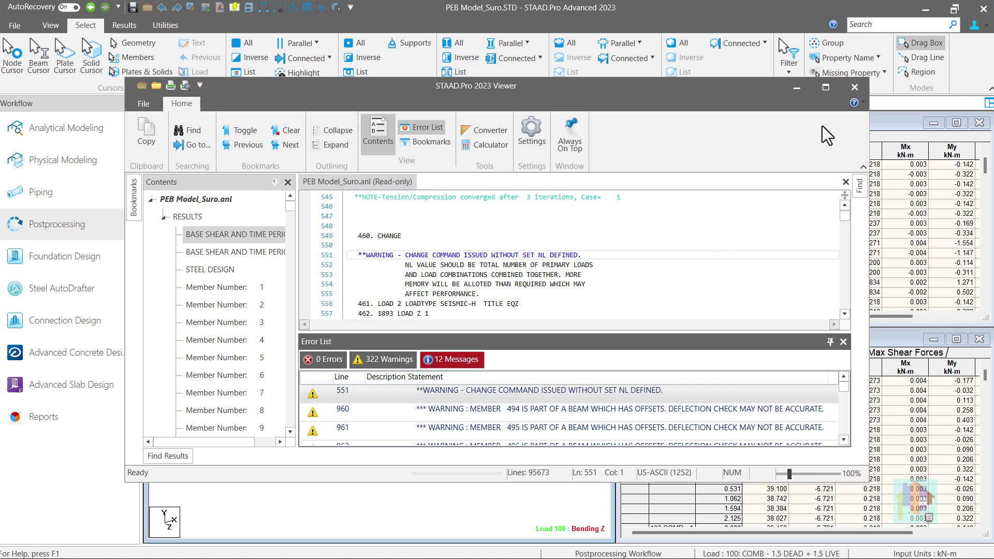
{"action": "left_click", "coordinate": [854, 88]}
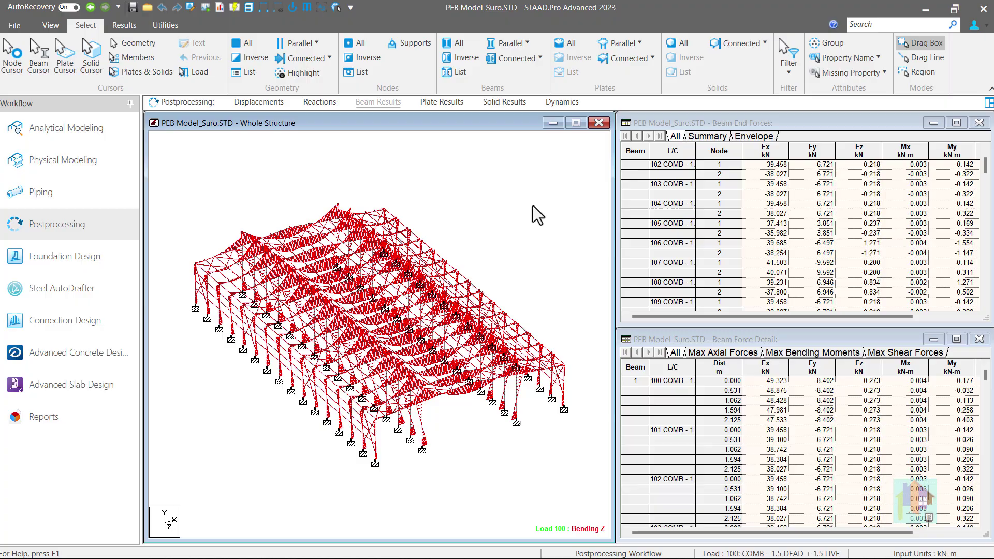
{"action": "key", "text": "alt+Tab"}
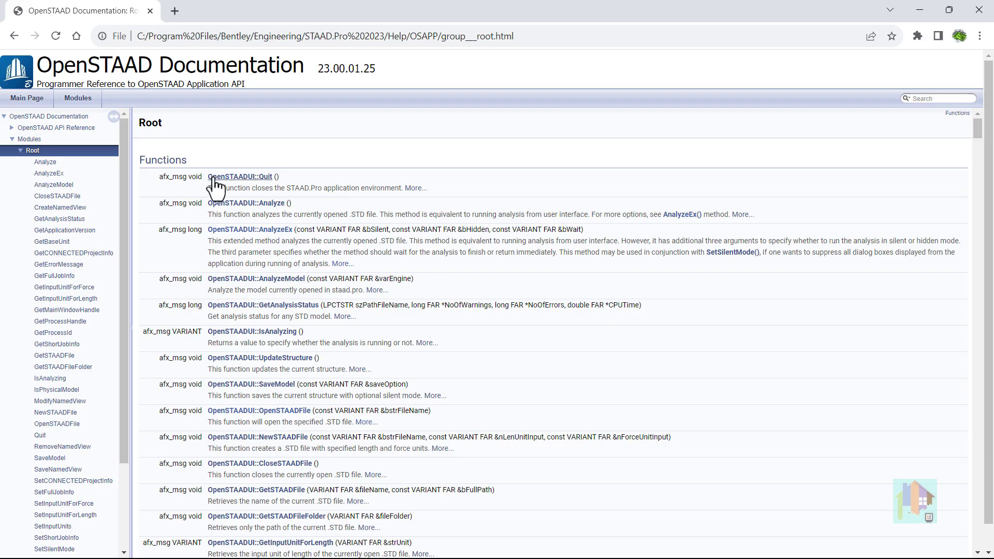
- Read the AnalyzeEx reference and its return values, then switch to Sequential Analysis.xlsm
{"action": "left_click", "coordinate": [57, 175]}
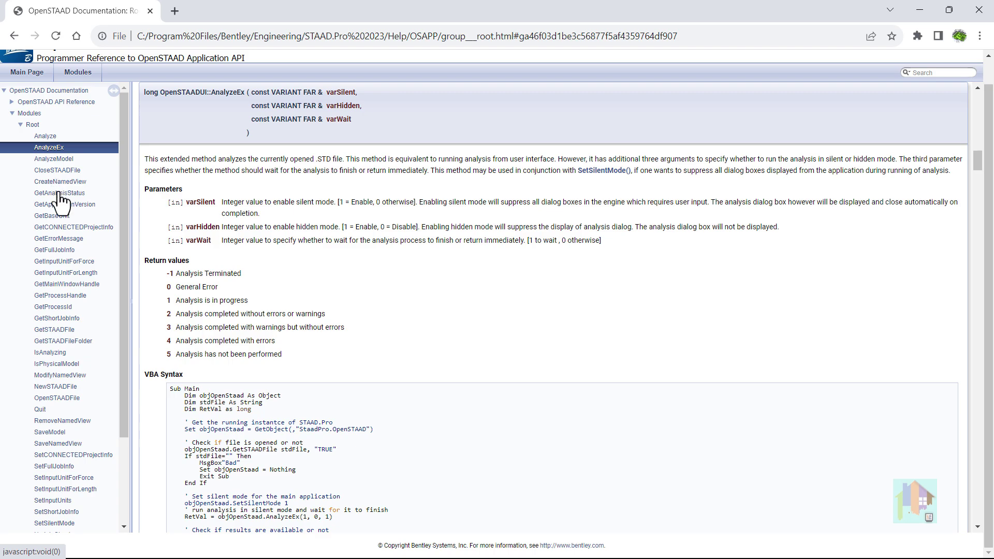
{"action": "key", "text": "alt+Tab"}
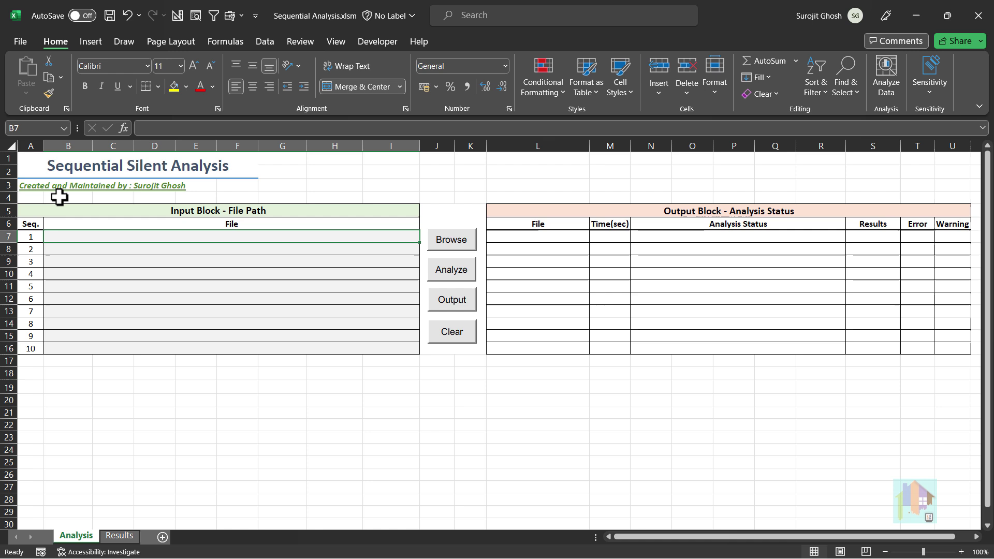
- Load the three STD model files into the input list and run their batch analysis
{"action": "left_click", "coordinate": [449, 243]}
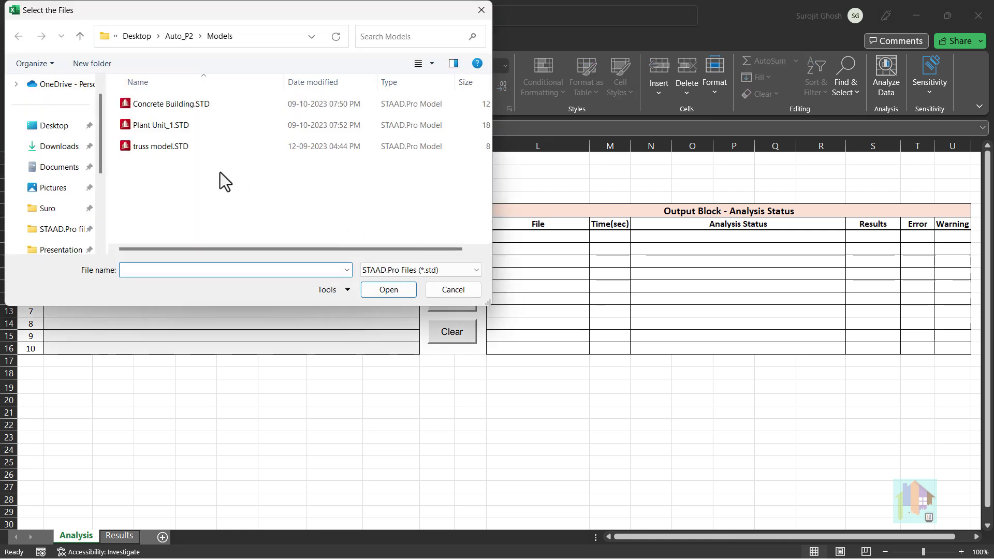
{"action": "left_click_drag", "start_coordinate": [220, 172], "coordinate": [151, 104]}
{"action": "left_click", "coordinate": [379, 289]}
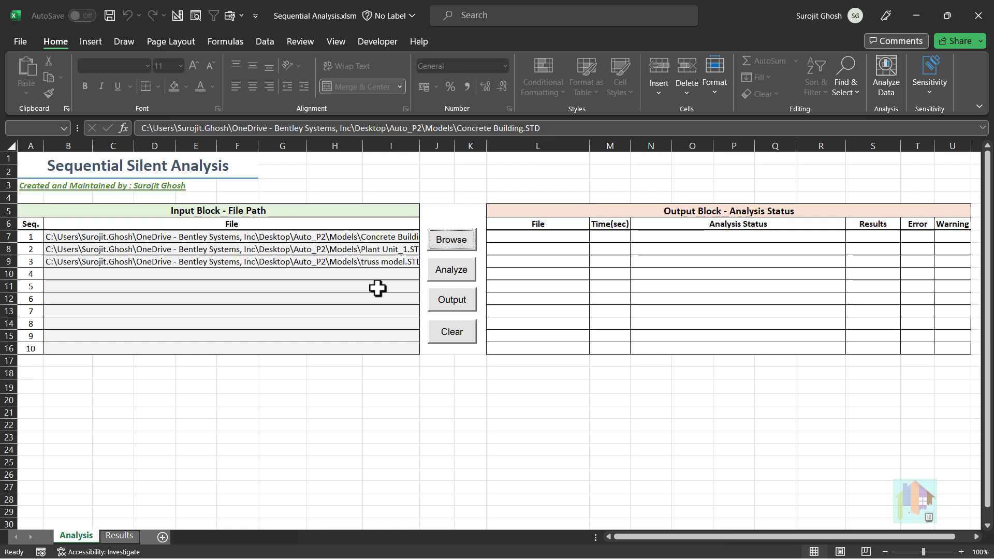
{"action": "left_click", "coordinate": [439, 274]}
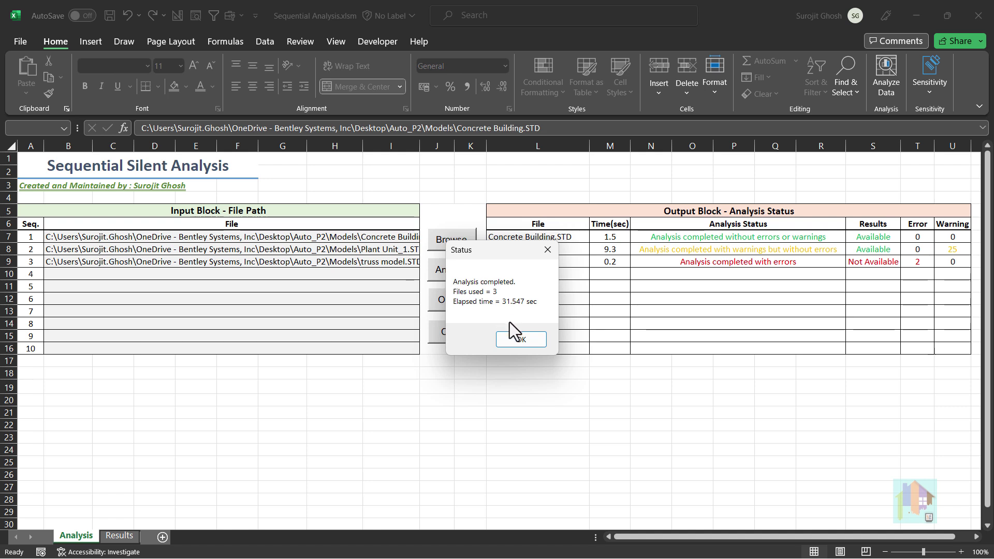
- Dismiss the analysis-complete message and select the truss model path in B9
{"action": "left_click", "coordinate": [521, 340]}
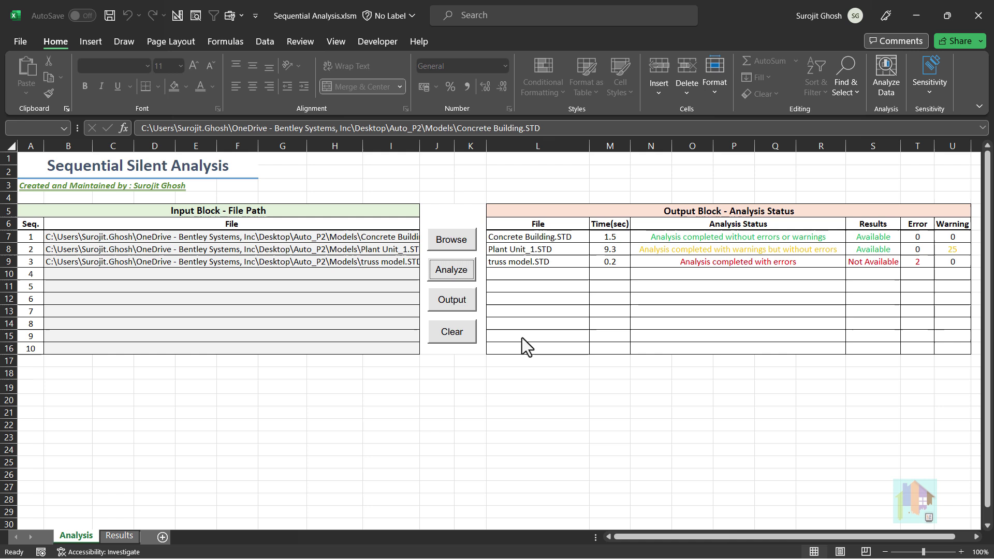
{"action": "left_click", "coordinate": [373, 261]}
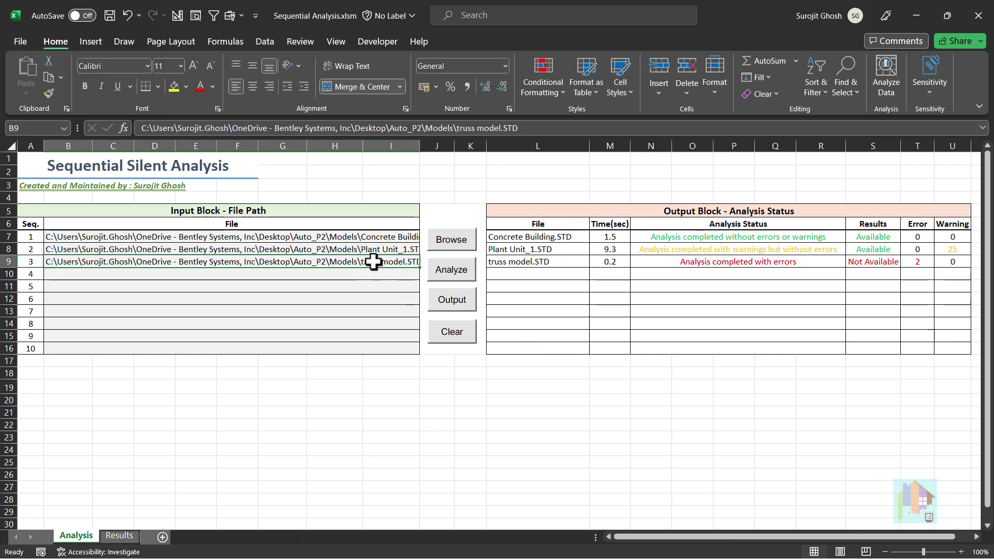
- Inspect truss model.anl's no-support-input error at line 137, then close the Viewer
{"action": "left_click", "coordinate": [454, 301]}
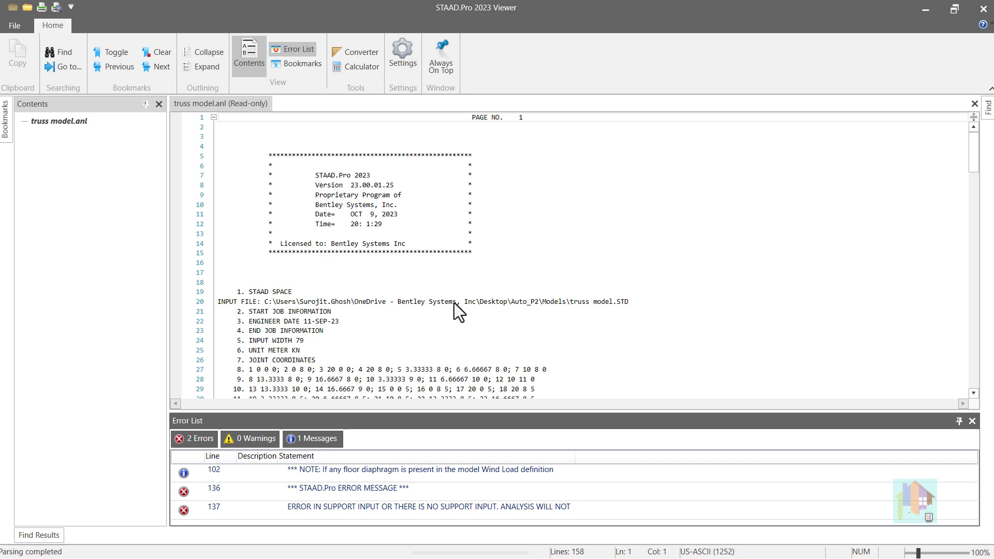
{"action": "double_click", "coordinate": [415, 507]}
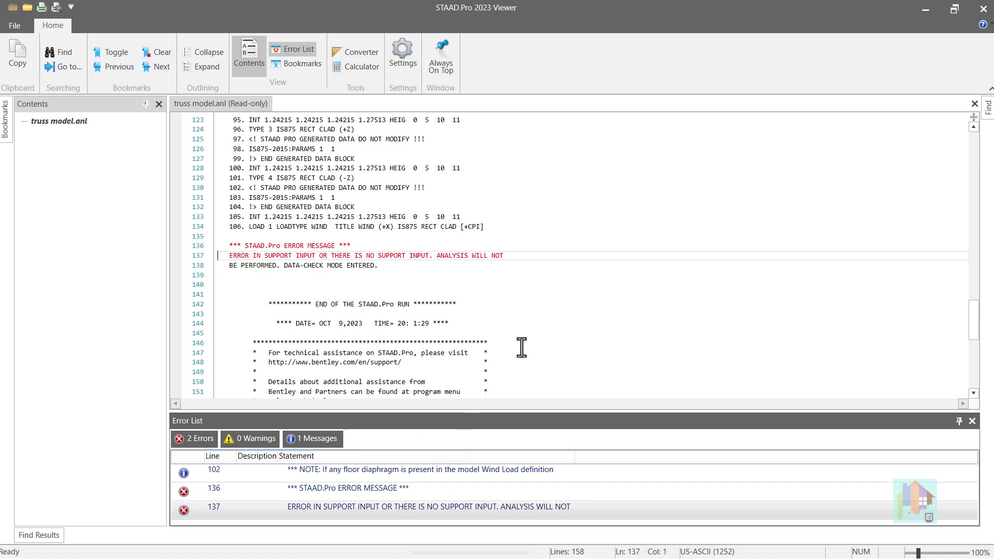
{"action": "scroll", "coordinate": [523, 347], "scroll_direction": "up", "scroll_amount": 2}
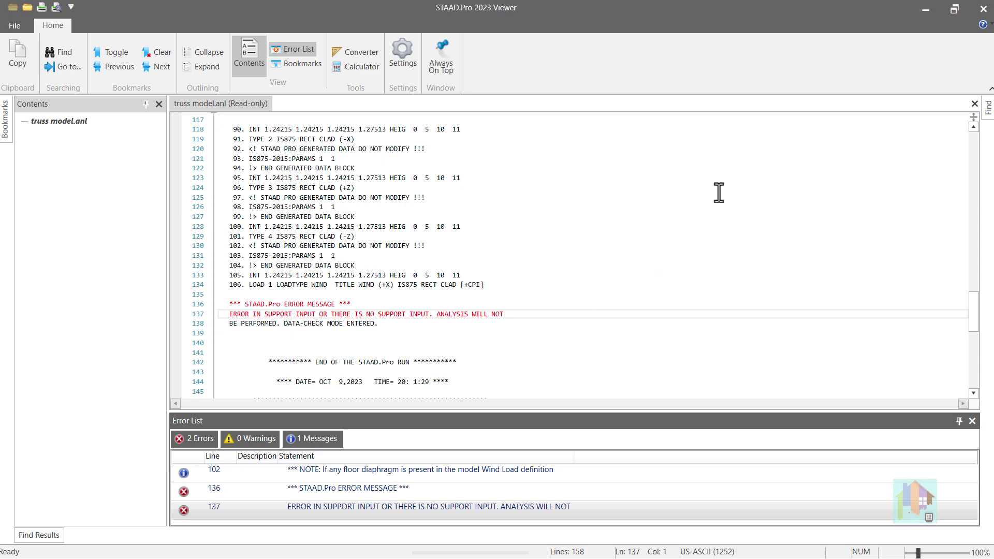
{"action": "left_click", "coordinate": [982, 10]}
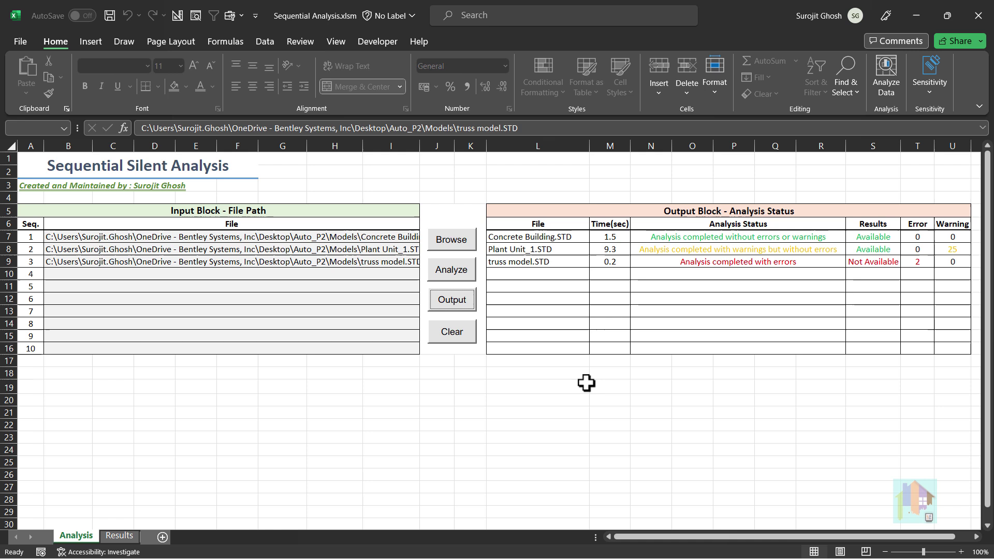
- Select cell B9, then return to the OpenSTAAD AnalyzeEx documentation page
{"action": "left_click", "coordinate": [379, 257]}
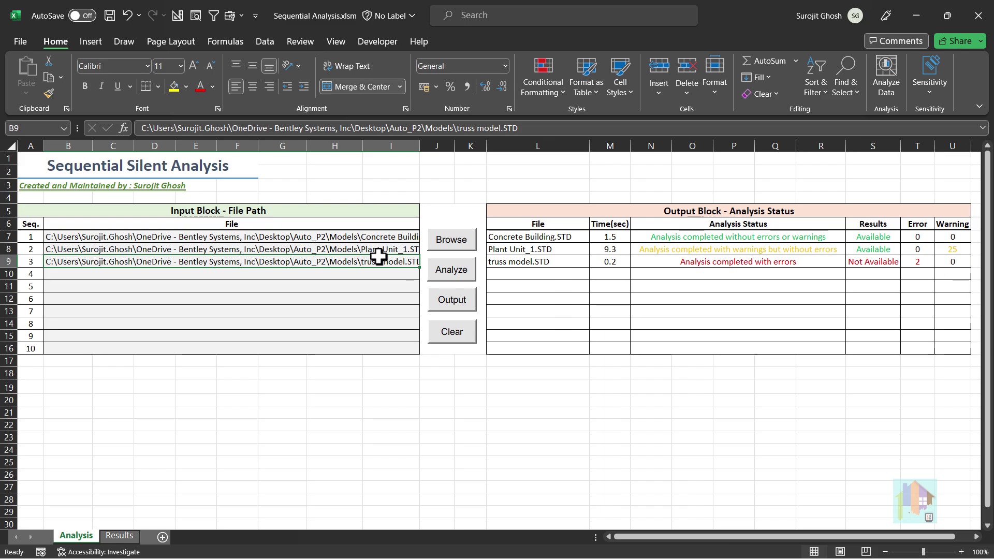
{"action": "key", "text": "alt+Tab"}
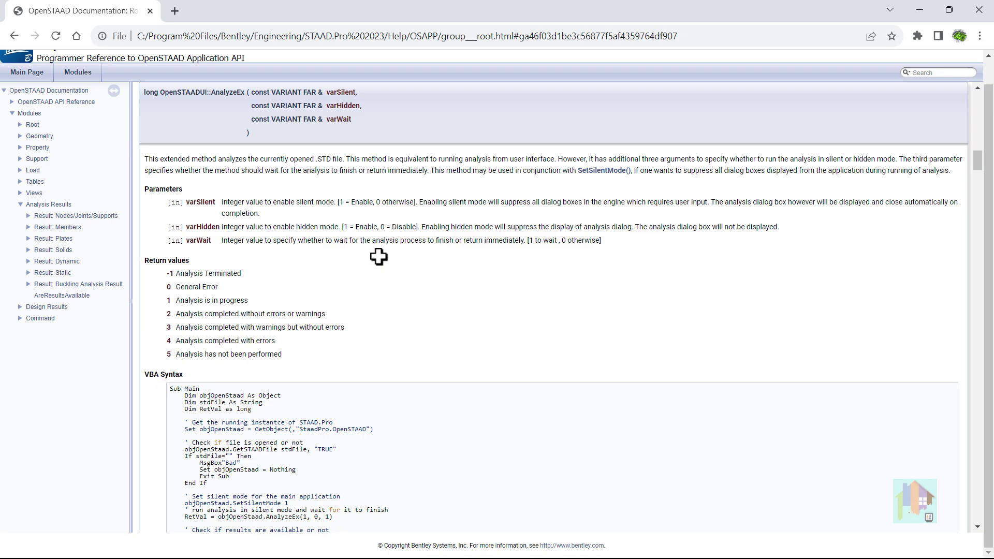
- Show the GetBasePressures reference and member result functions, then switch to STAAD.Pro
{"action": "left_click", "coordinate": [28, 216]}
{"action": "left_click", "coordinate": [45, 228]}
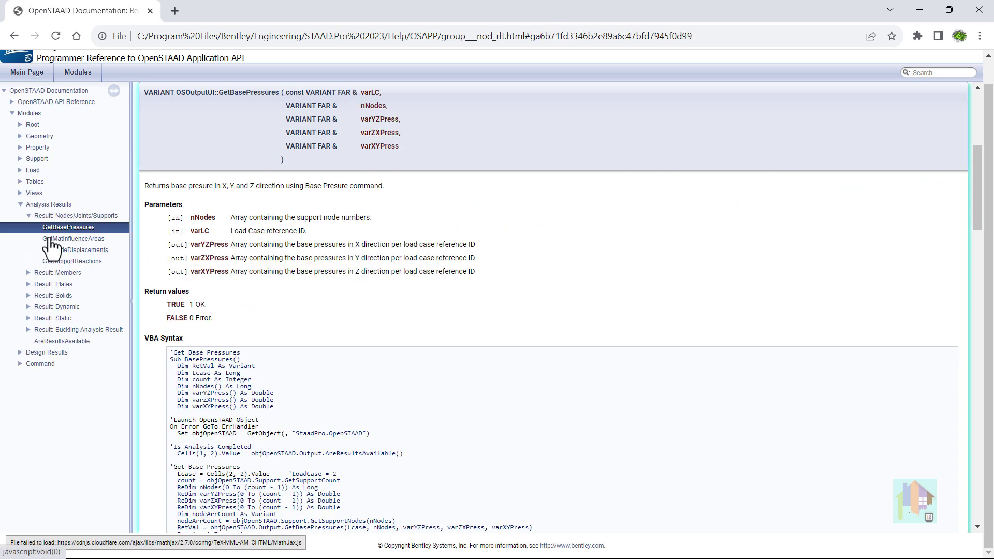
{"action": "left_click", "coordinate": [28, 273]}
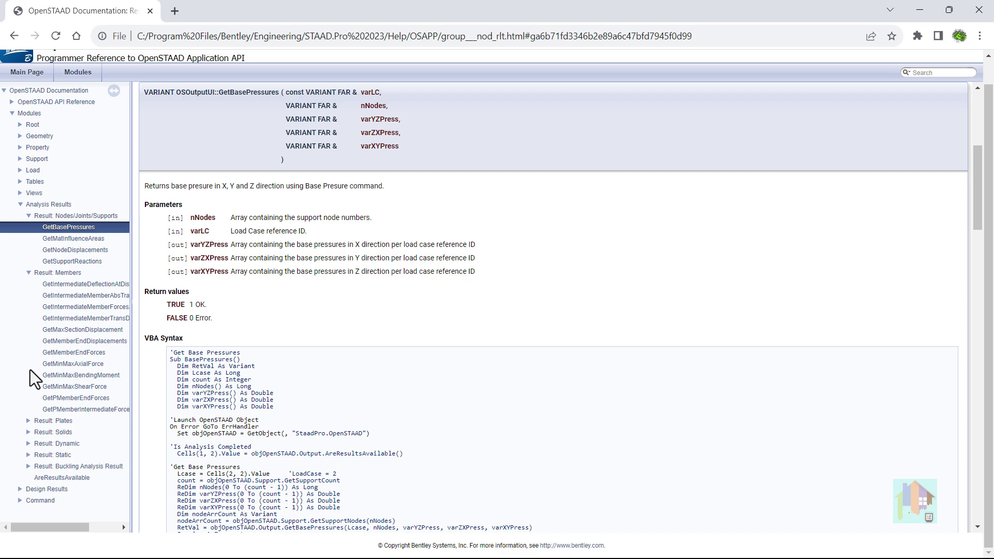
{"action": "key", "text": "alt+Tab"}
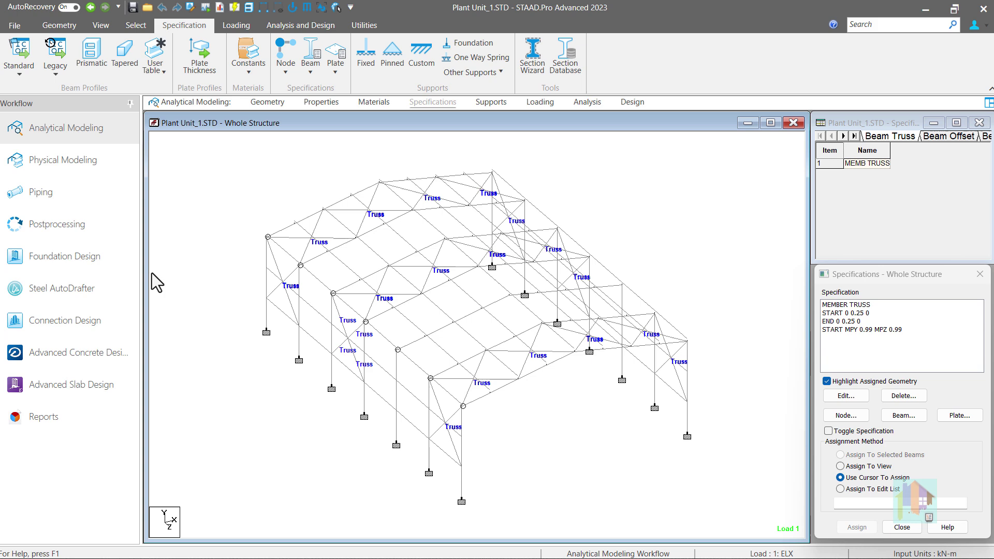
- Highlight the beams with START MPY 0.99 MPZ 0.99, then switch to the Extract Member Force workbook
{"action": "left_click", "coordinate": [839, 330]}
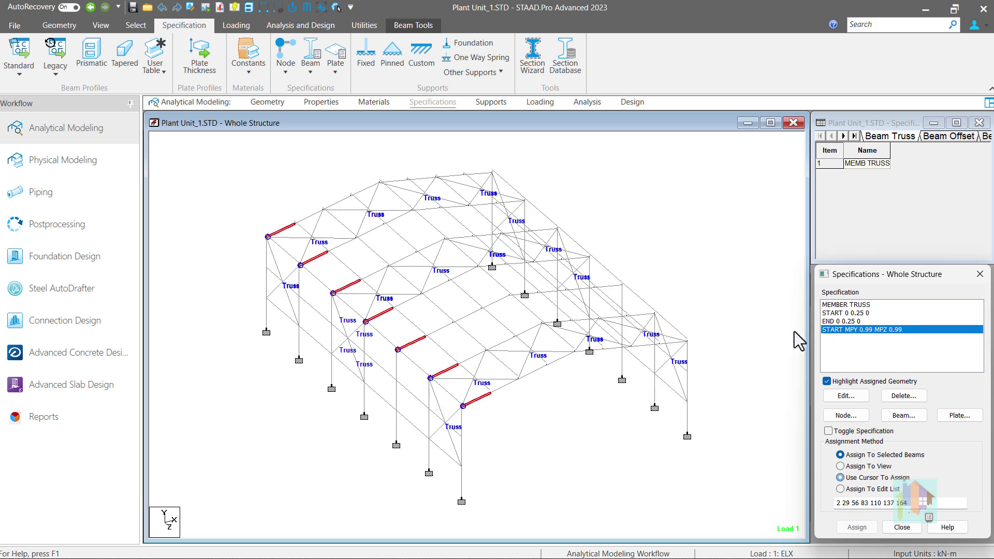
{"action": "left_click", "coordinate": [711, 130]}
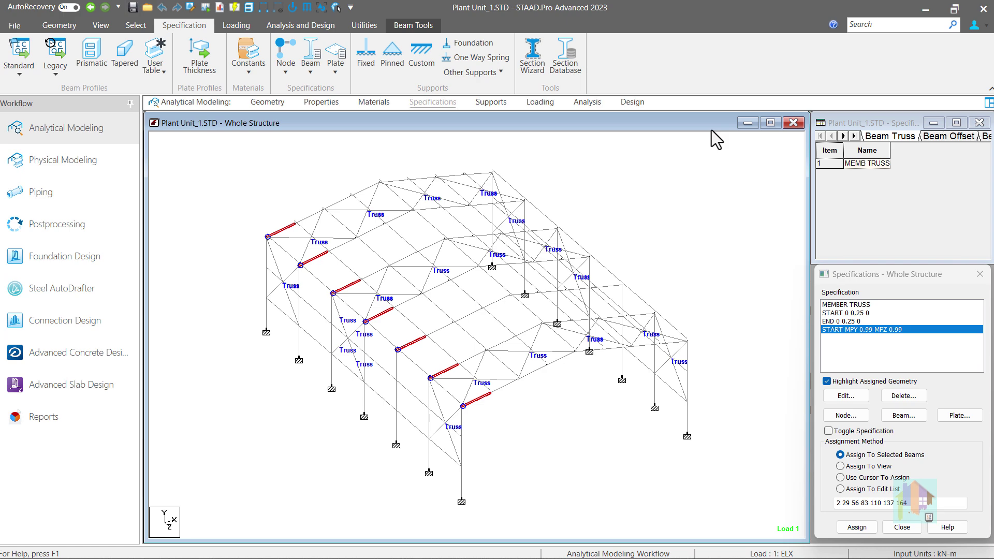
{"action": "key", "text": "alt+Tab"}
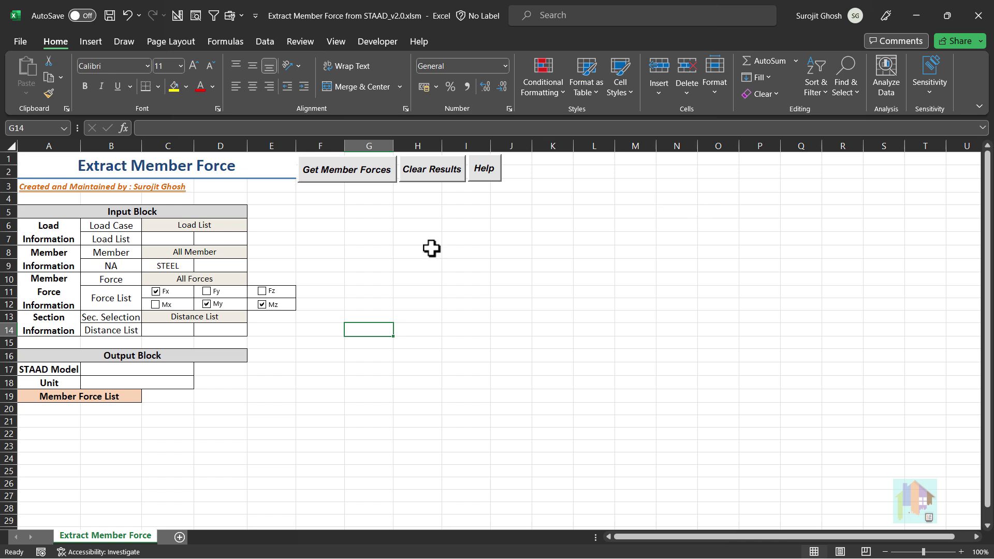
- Set Load Case to All Load Combination and Member to Selected Member
{"action": "left_click", "coordinate": [237, 226]}
{"action": "left_click", "coordinate": [253, 226]}
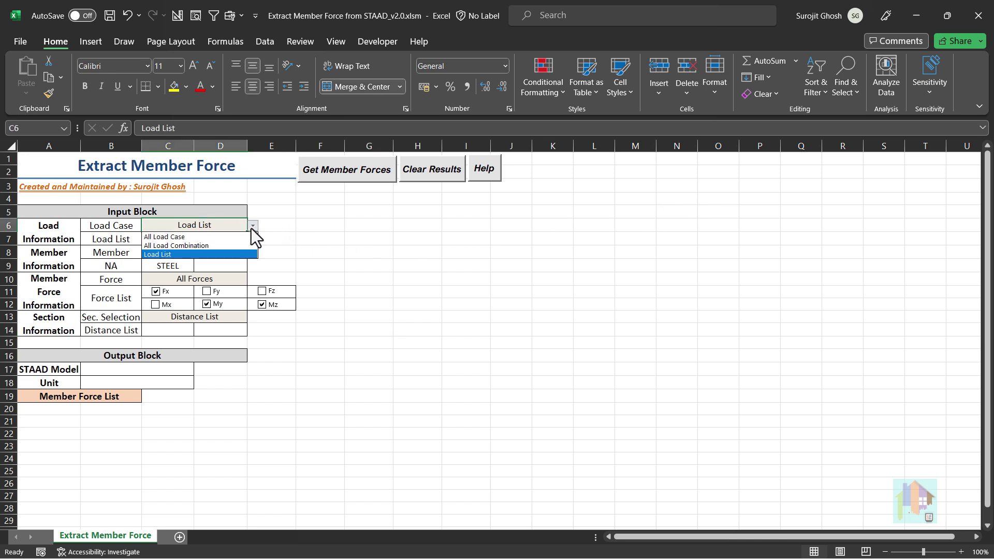
{"action": "left_click", "coordinate": [238, 246]}
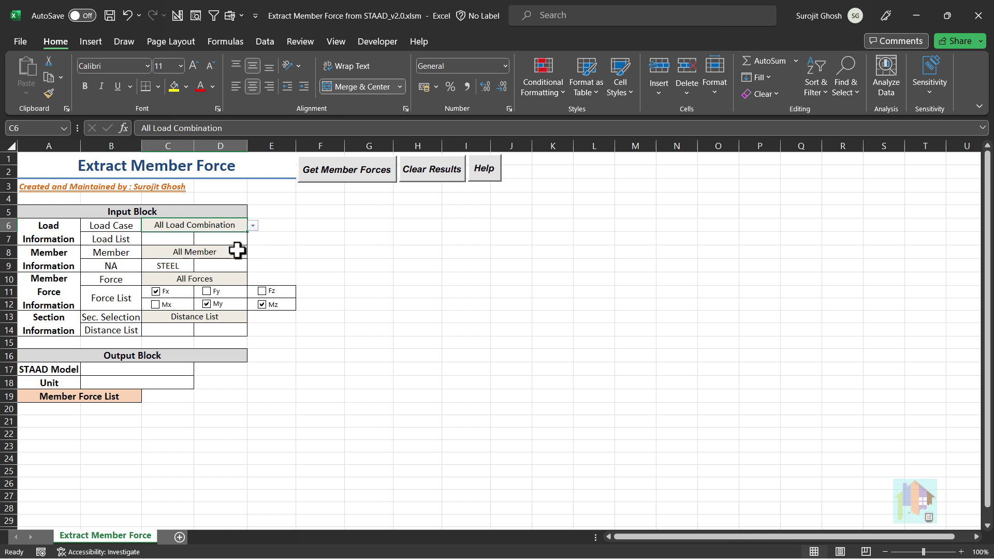
{"action": "left_click", "coordinate": [237, 252]}
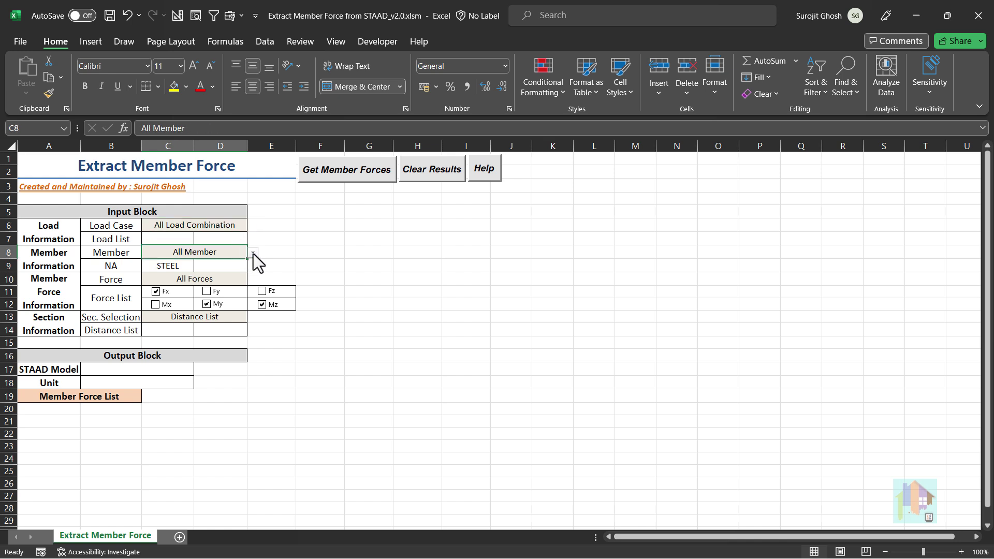
{"action": "left_click", "coordinate": [253, 252]}
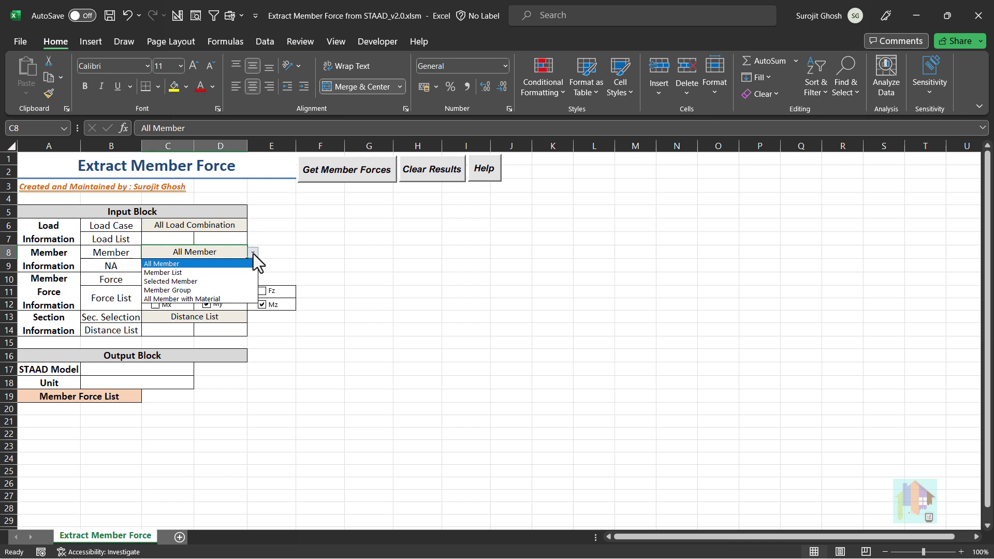
{"action": "left_click", "coordinate": [239, 282]}
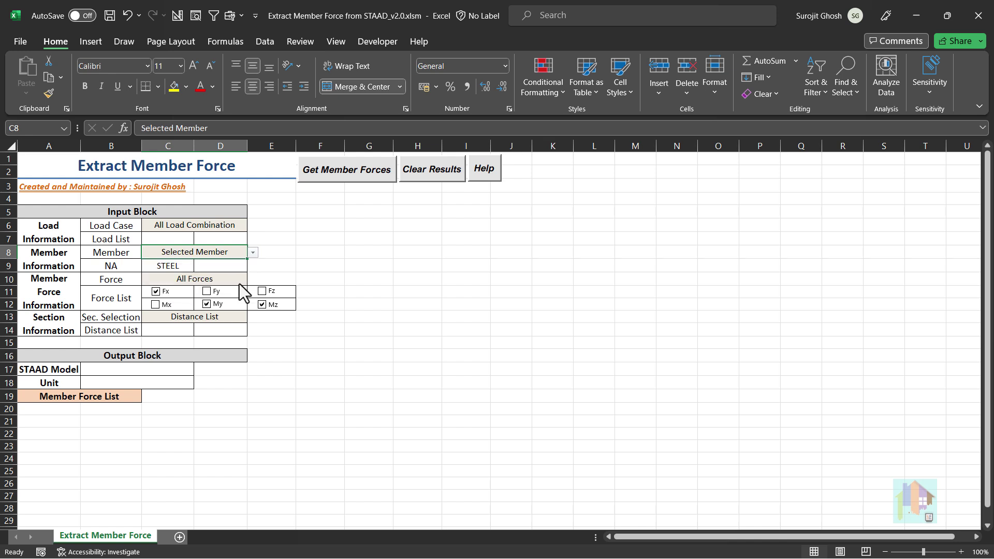
- Set Force to Selected Forces with Fy and Fz ticked
{"action": "left_click", "coordinate": [239, 282]}
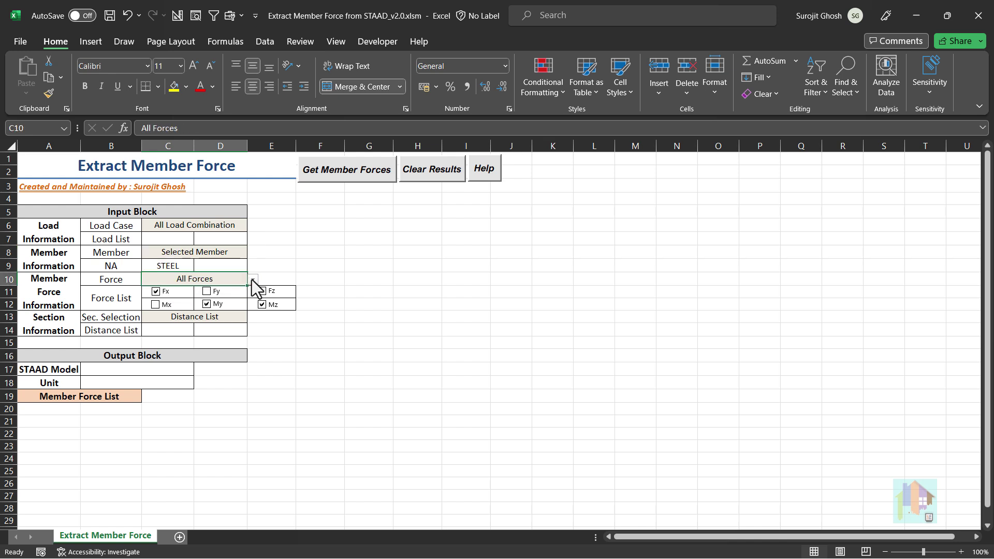
{"action": "left_click", "coordinate": [254, 279]}
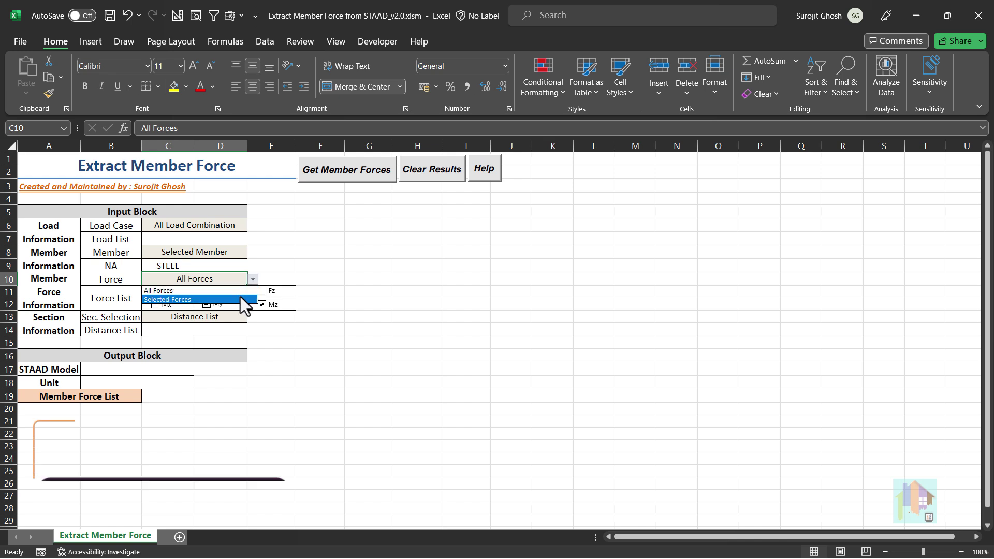
{"action": "left_click", "coordinate": [239, 299]}
{"action": "left_click", "coordinate": [206, 291]}
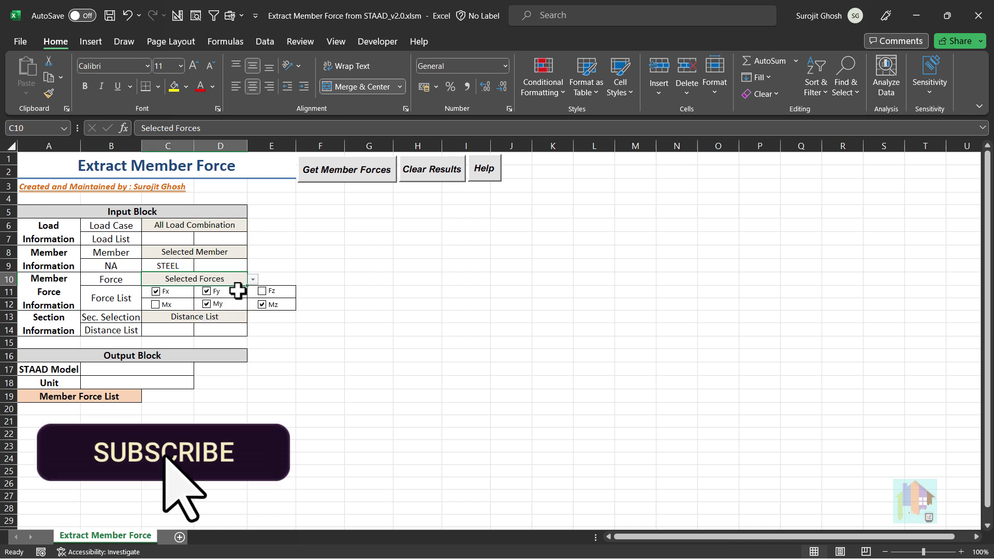
{"action": "left_click", "coordinate": [263, 291]}
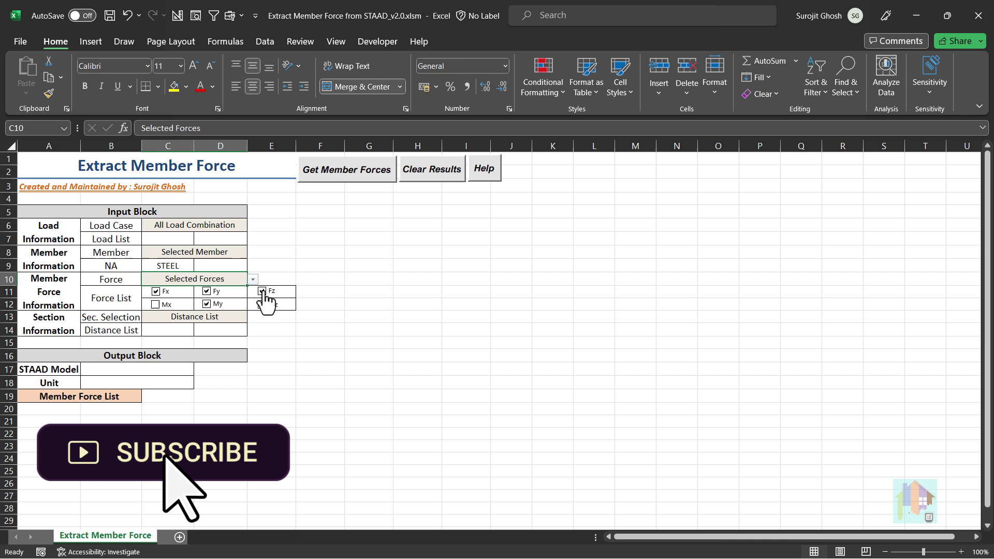
- Choose End Forces as the section selection and extract the member forces
{"action": "left_click", "coordinate": [227, 316]}
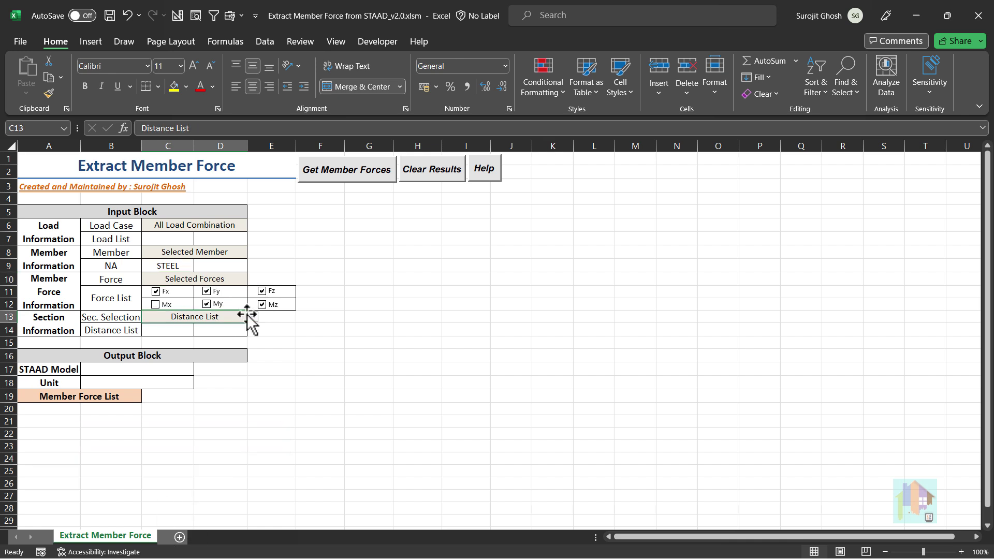
{"action": "left_click", "coordinate": [253, 318]}
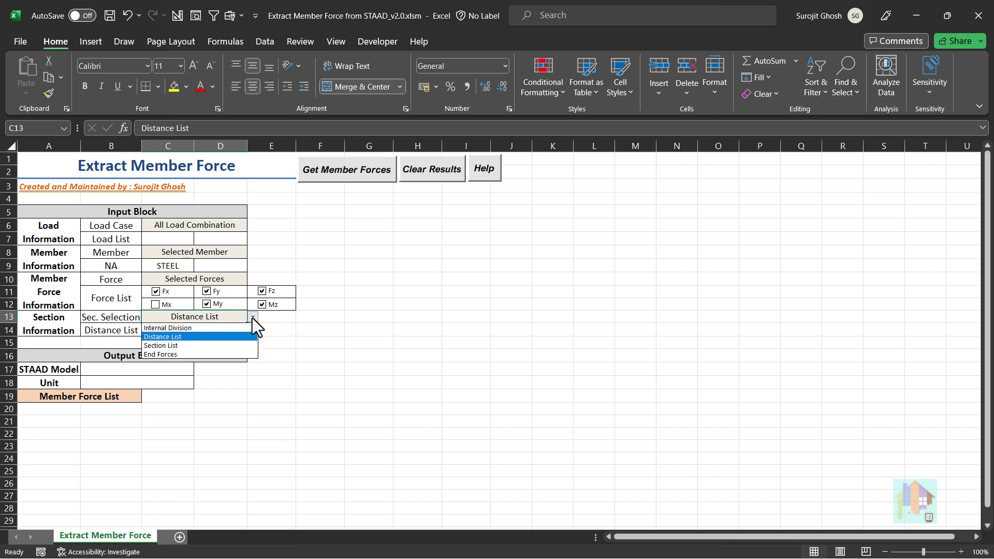
{"action": "left_click", "coordinate": [218, 354]}
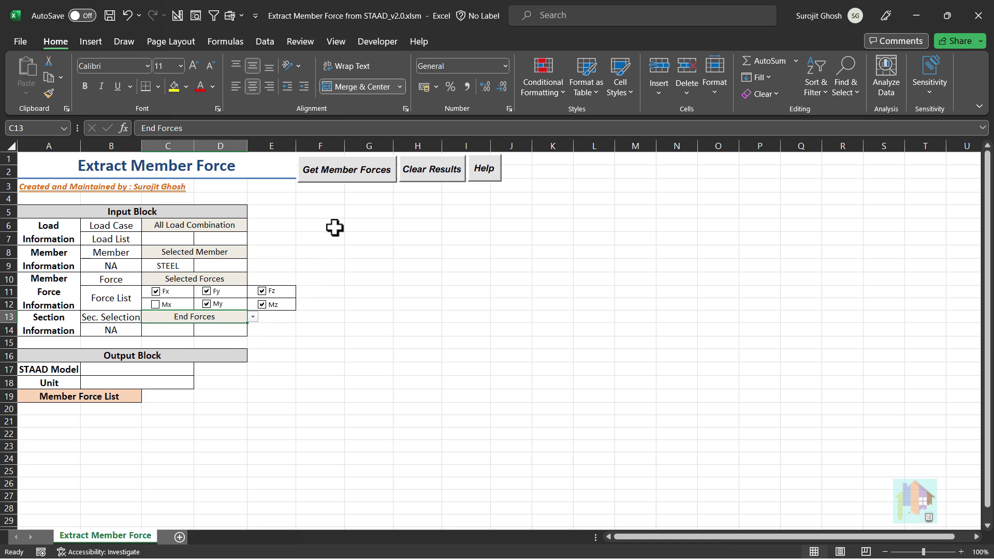
{"action": "left_click", "coordinate": [344, 173]}
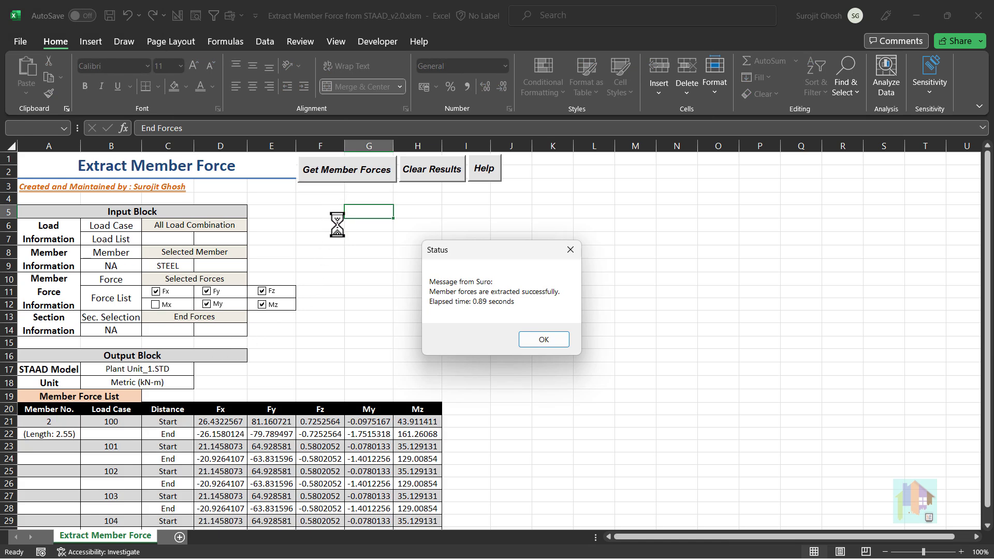
- Dismiss the status message, review member 2's force table, then clear the results
{"action": "left_click", "coordinate": [545, 340]}
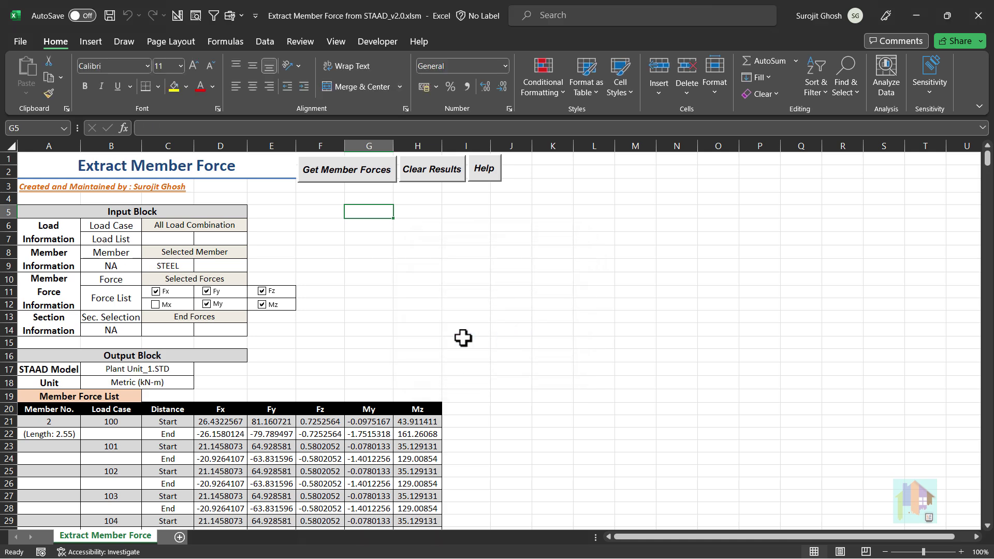
{"action": "left_click", "coordinate": [463, 339]}
{"action": "scroll", "coordinate": [464, 341], "scroll_direction": "down", "scroll_amount": 4}
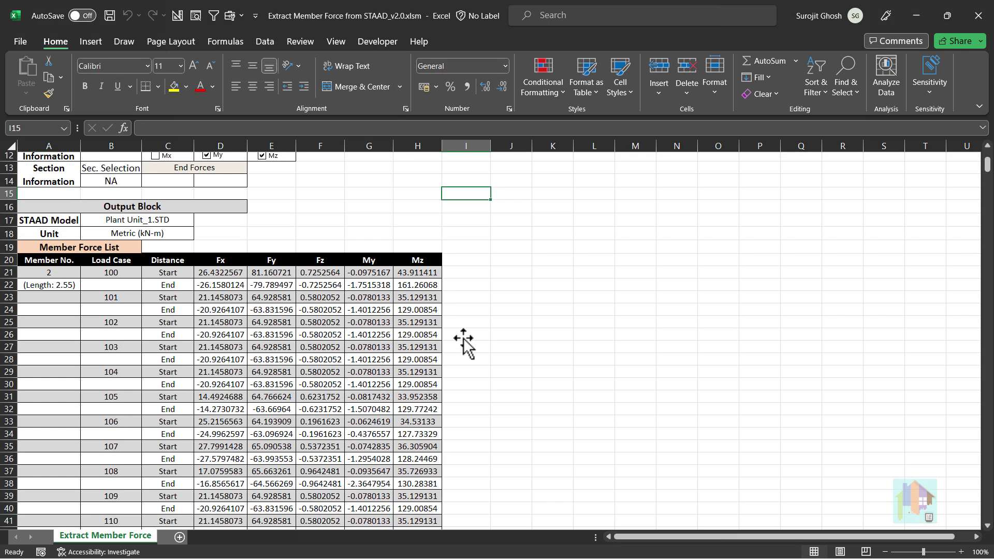
{"action": "scroll", "coordinate": [463, 339], "scroll_direction": "down", "scroll_amount": 20}
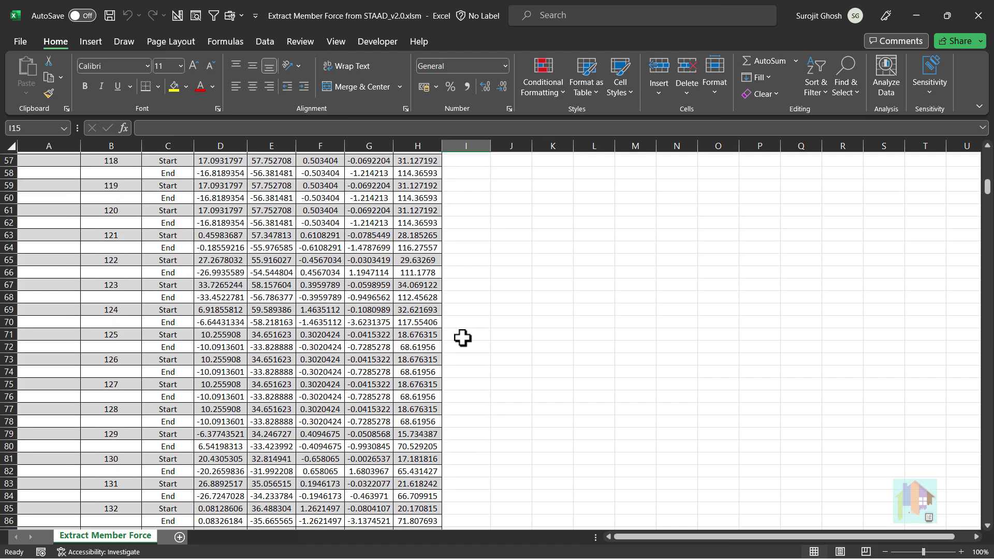
{"action": "scroll", "coordinate": [463, 338], "scroll_direction": "down", "scroll_amount": 7}
{"action": "scroll", "coordinate": [463, 338], "scroll_direction": "down", "scroll_amount": 5}
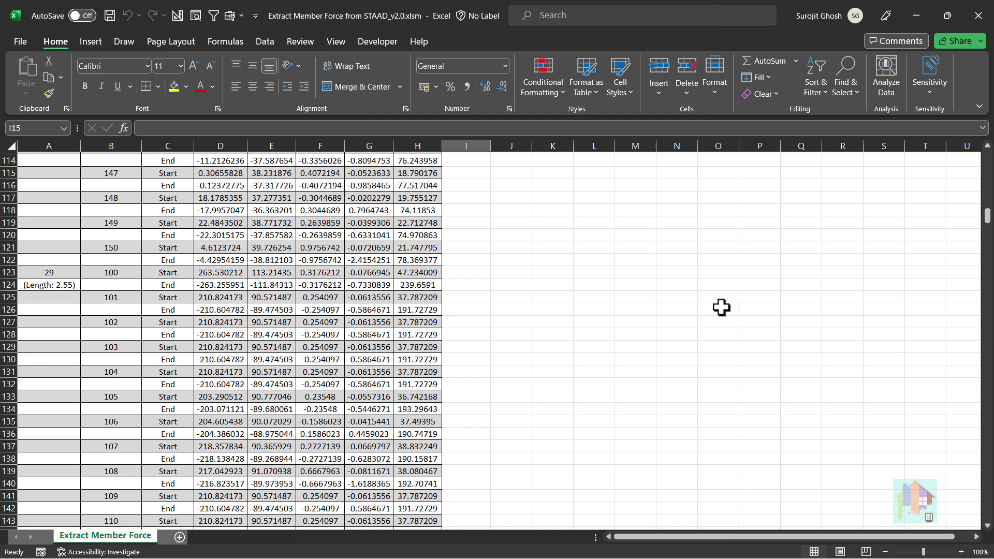
{"action": "left_click_drag", "start_coordinate": [988, 220], "coordinate": [988, 165]}
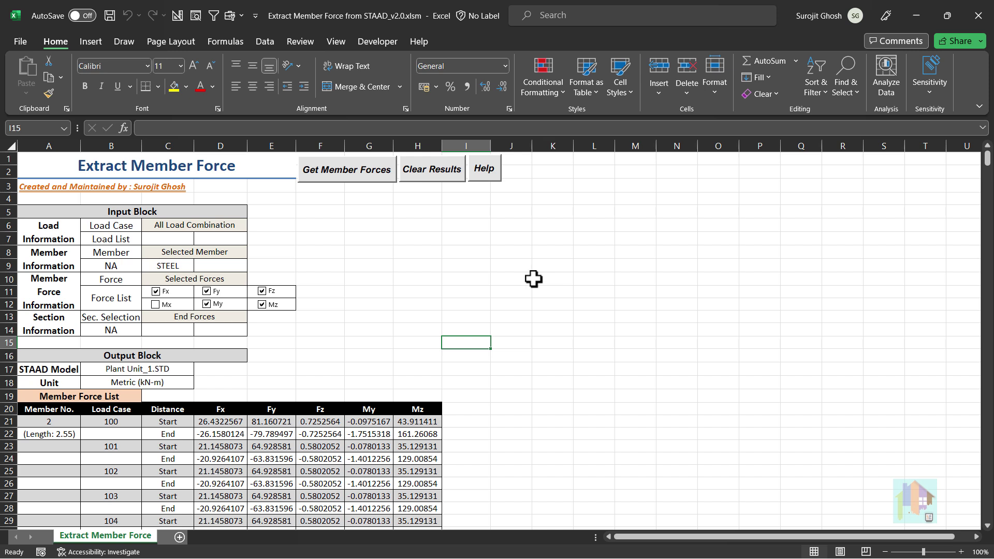
{"action": "left_click", "coordinate": [433, 174]}
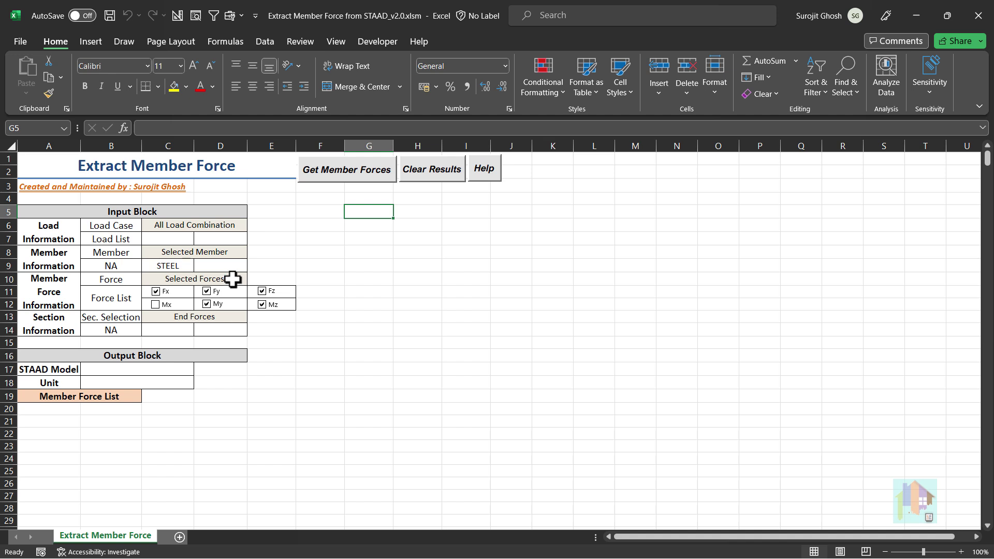
- Set the section selection to Internal Division with 12 divisions
{"action": "left_click", "coordinate": [234, 317]}
{"action": "left_click", "coordinate": [253, 318]}
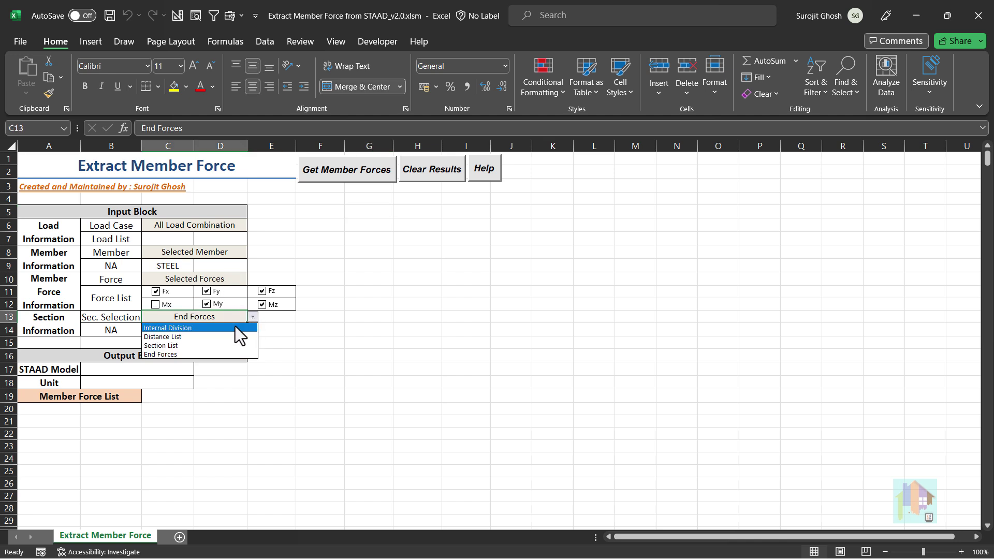
{"action": "left_click", "coordinate": [235, 328]}
{"action": "left_click", "coordinate": [181, 331]}
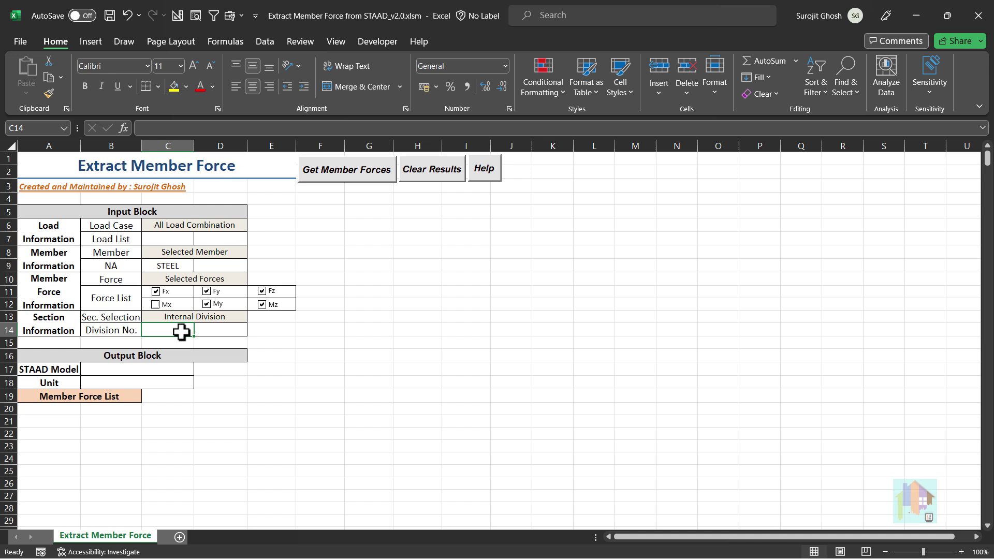
{"action": "type", "text": "12"}
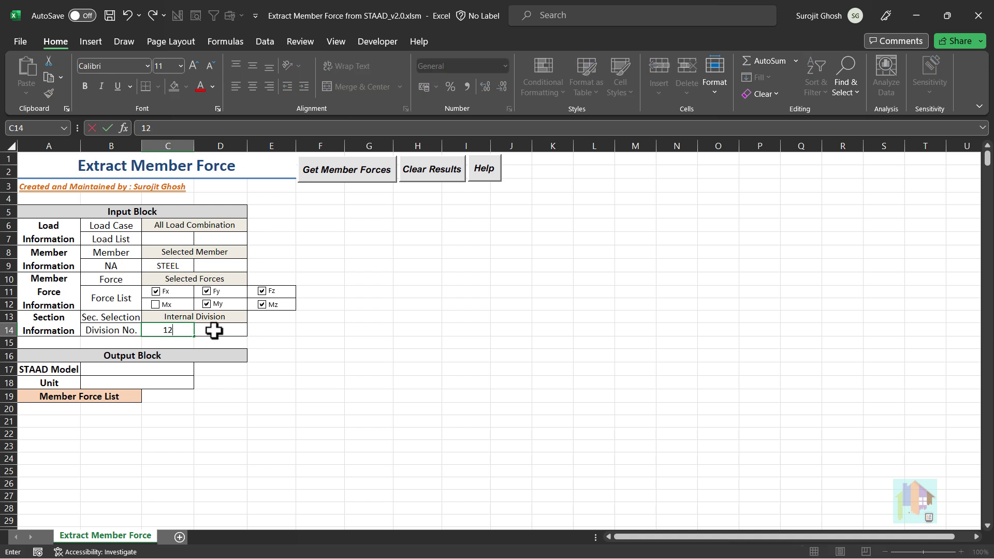
{"action": "left_click", "coordinate": [277, 330]}
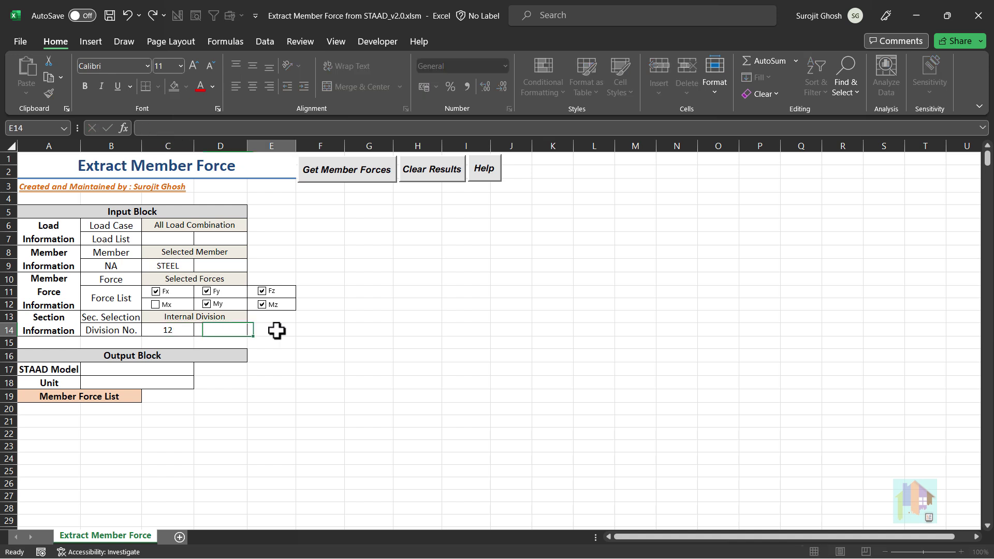
- Set Force to All Forces and extract member forces at the 12 division points
{"action": "left_click", "coordinate": [244, 279]}
{"action": "left_click", "coordinate": [252, 280]}
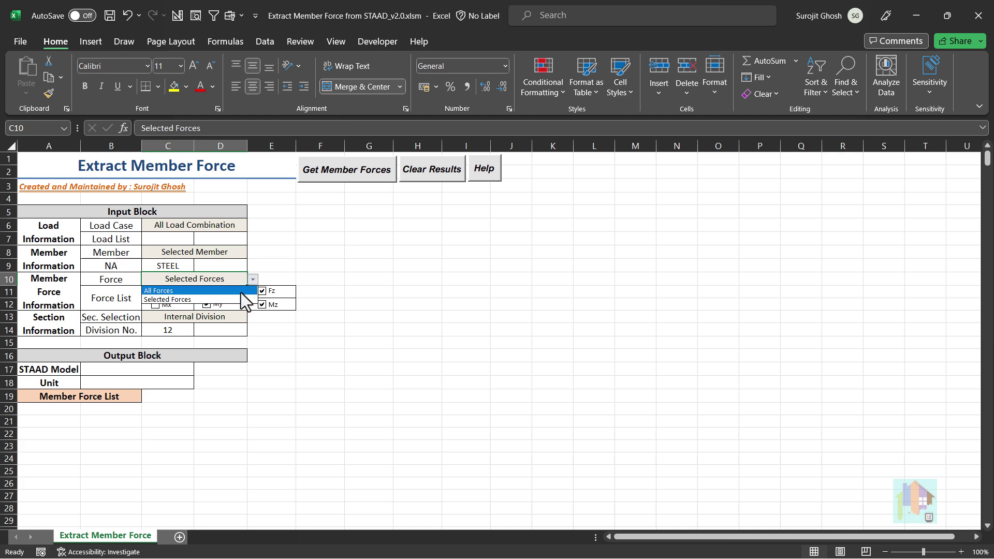
{"action": "left_click", "coordinate": [241, 292]}
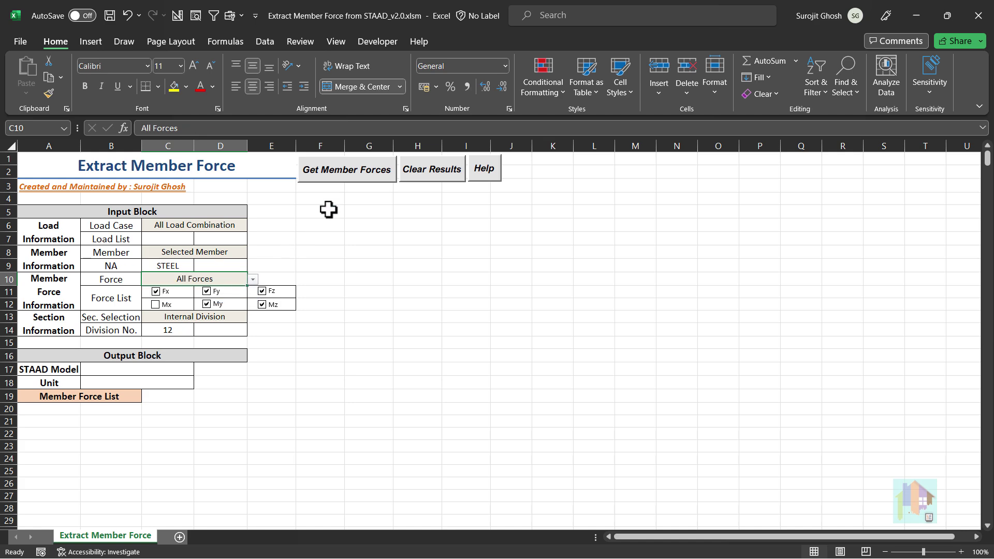
{"action": "left_click", "coordinate": [347, 170]}
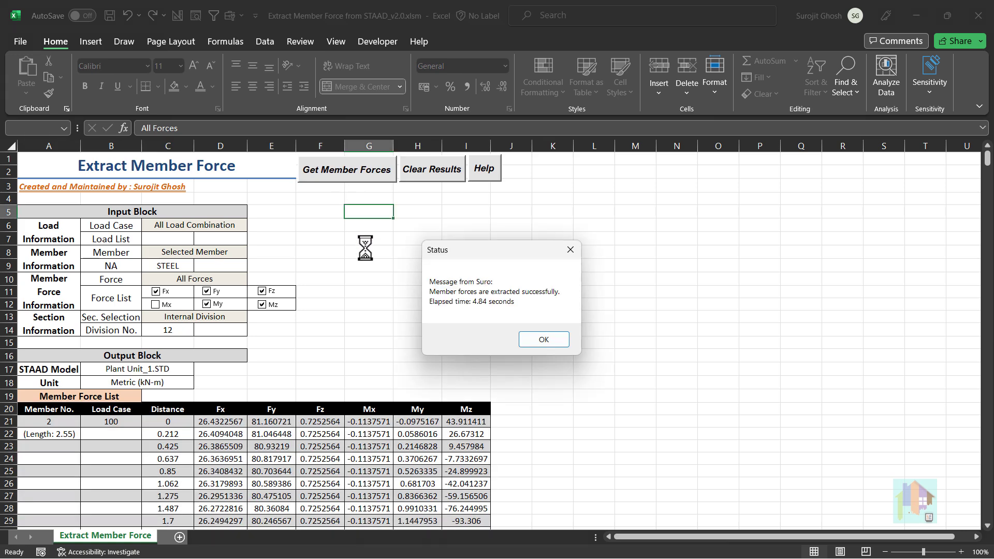
{"action": "left_click", "coordinate": [544, 341]}
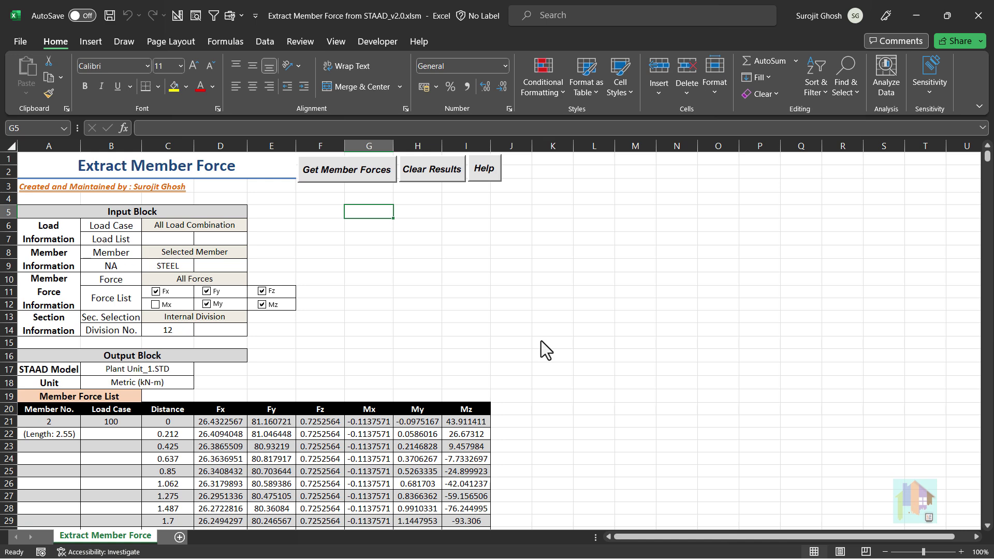
{"action": "scroll", "coordinate": [542, 341], "scroll_direction": "down", "scroll_amount": 1}
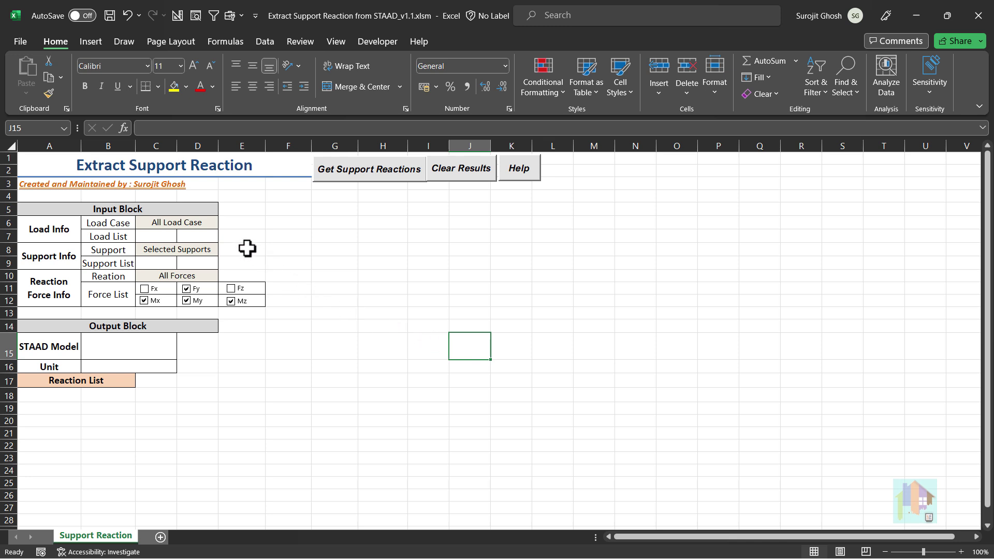
- Extract all-force reactions for all supports under All Load Combination from Plant Unit_1.STD
{"action": "left_click", "coordinate": [210, 225]}
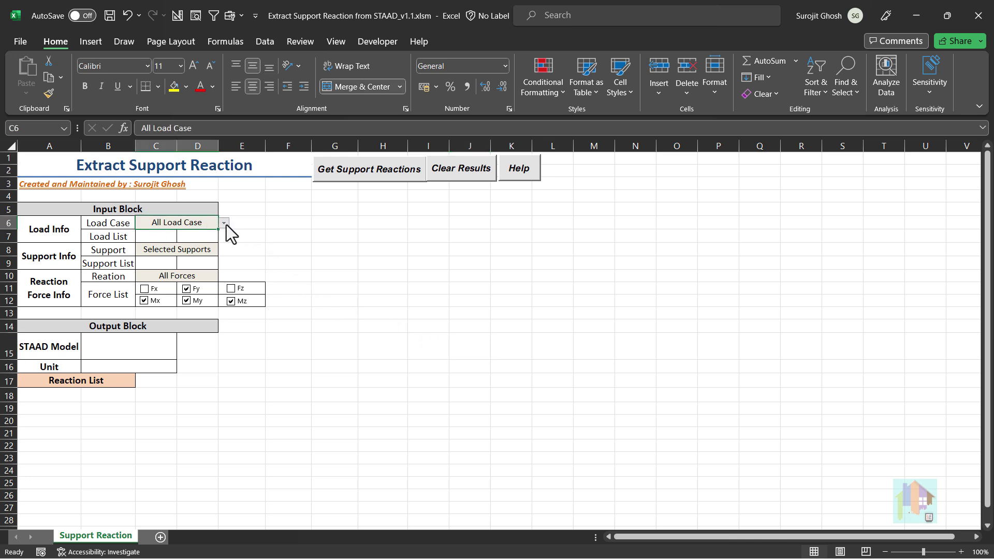
{"action": "left_click", "coordinate": [224, 223]}
{"action": "left_click", "coordinate": [216, 243]}
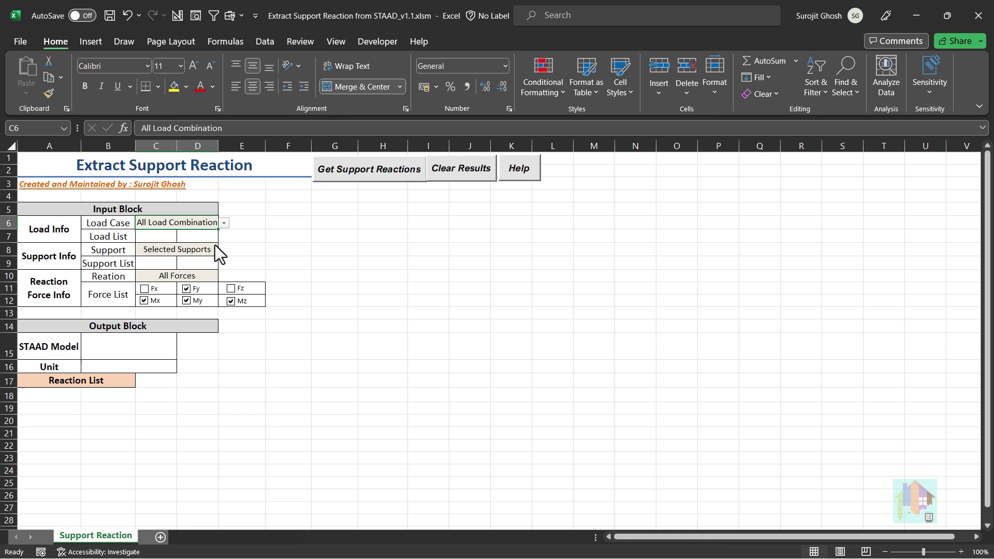
{"action": "left_click", "coordinate": [211, 249]}
{"action": "left_click", "coordinate": [224, 251]}
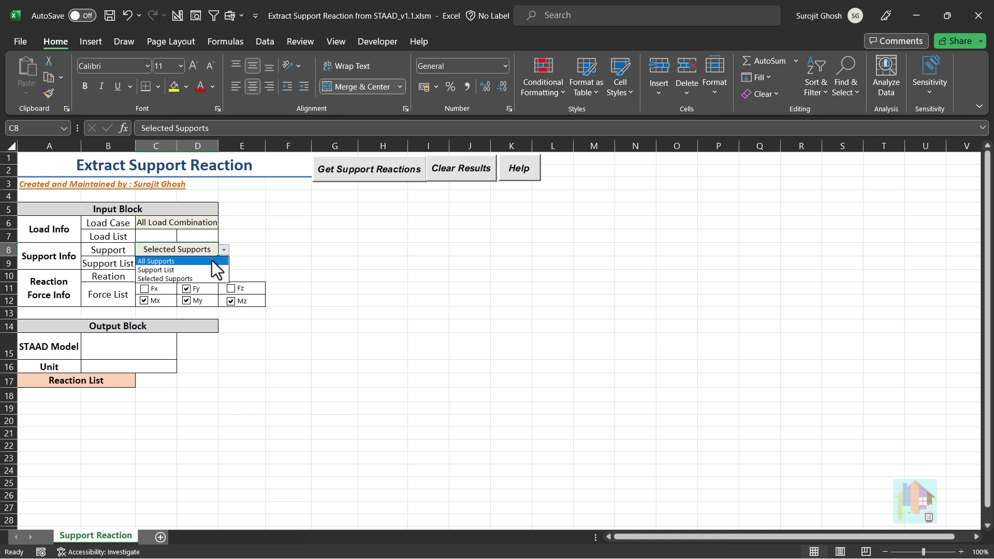
{"action": "left_click", "coordinate": [212, 261]}
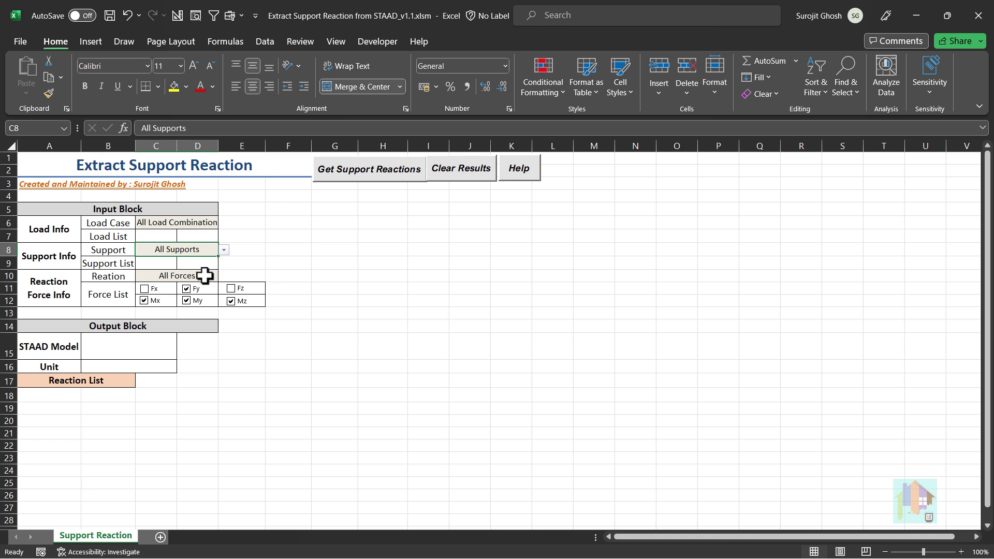
{"action": "left_click", "coordinate": [208, 275]}
{"action": "left_click", "coordinate": [225, 276]}
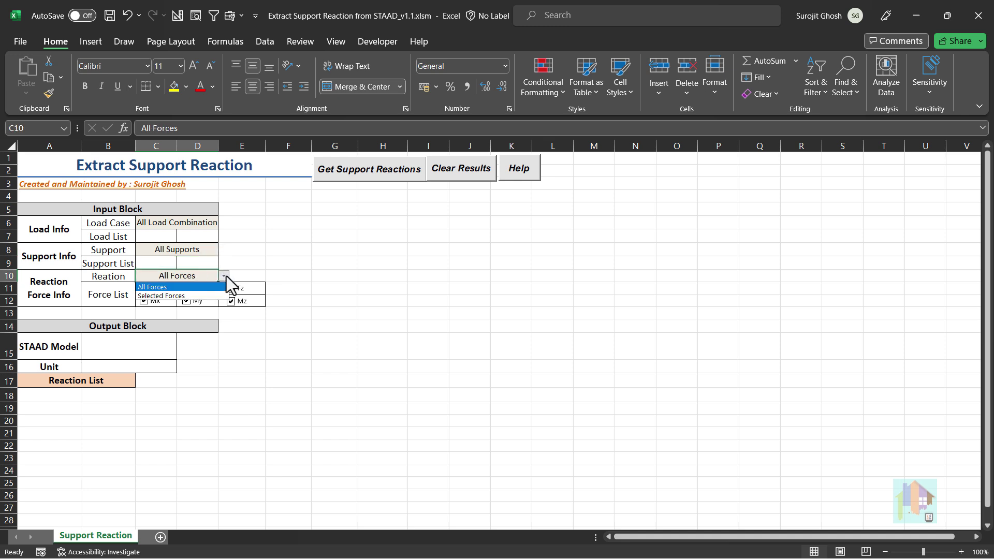
{"action": "left_click", "coordinate": [226, 276]}
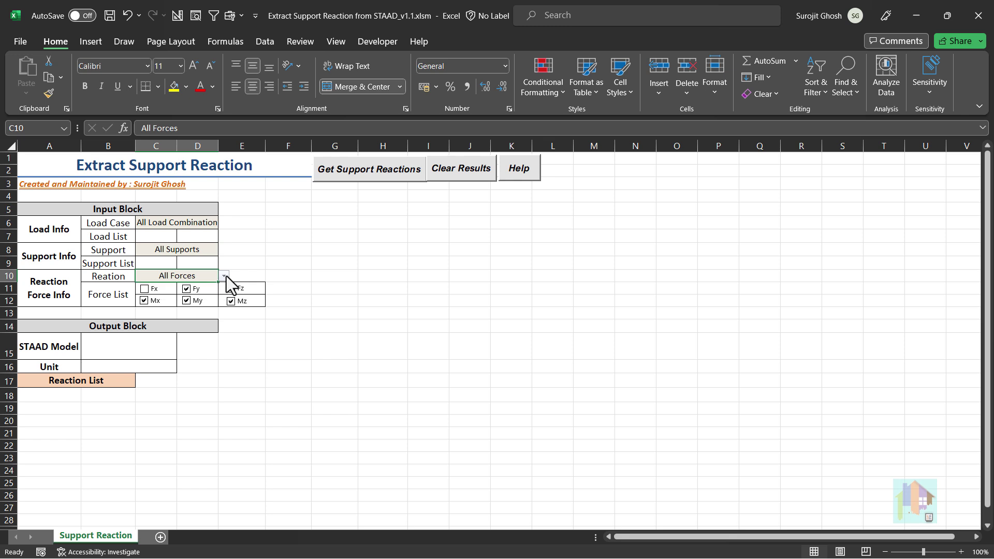
{"action": "left_click", "coordinate": [368, 171]}
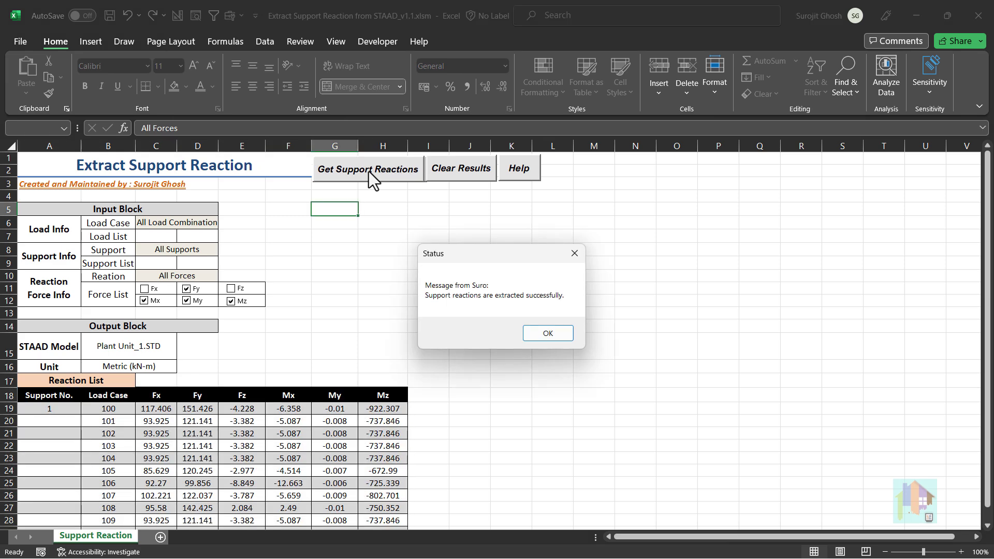
- Close the success message and scroll through the kN-m reactions for supports 5, 16 and 31, load cases 100–150
{"action": "left_click", "coordinate": [550, 334]}
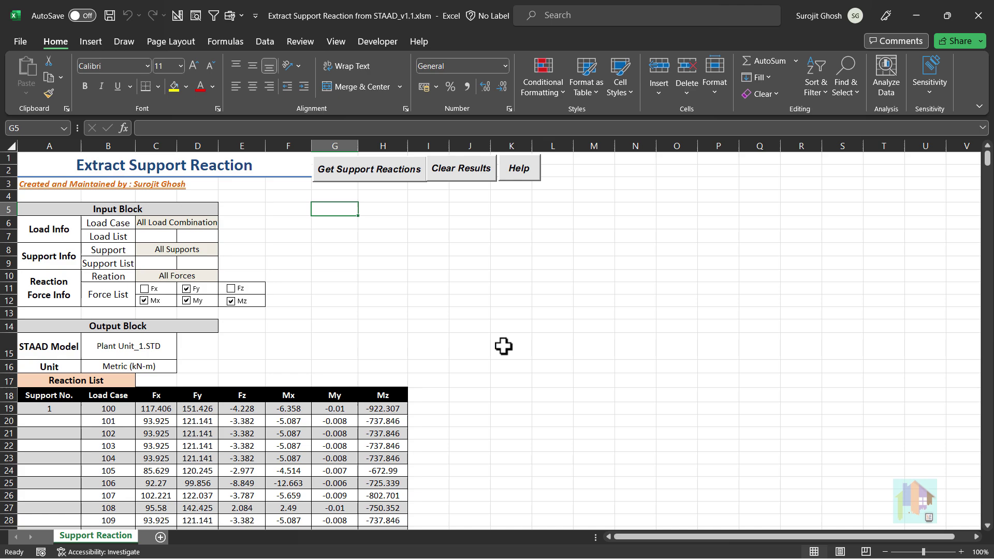
{"action": "scroll", "coordinate": [503, 346], "scroll_direction": "down", "scroll_amount": 2}
{"action": "scroll", "coordinate": [504, 346], "scroll_direction": "down", "scroll_amount": 1}
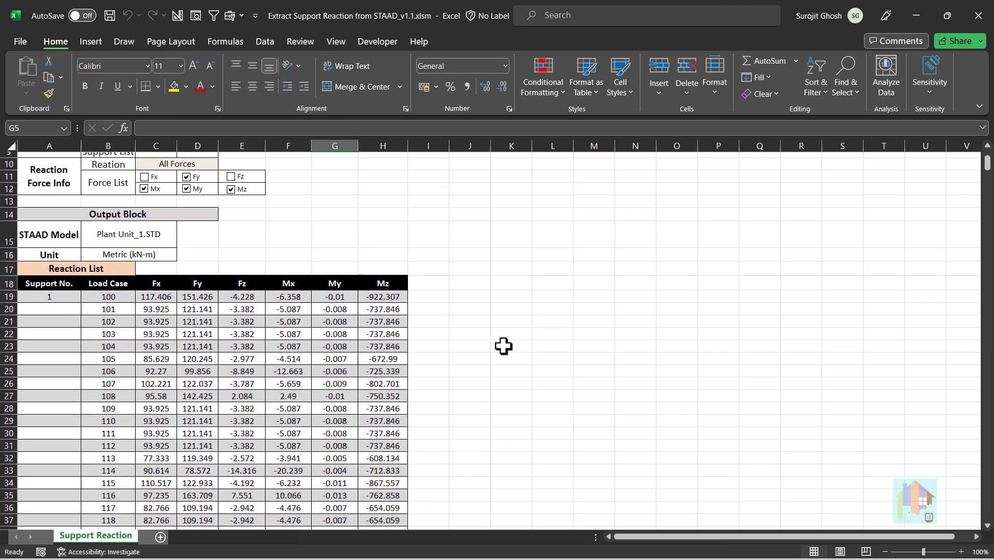
{"action": "scroll", "coordinate": [503, 346], "scroll_direction": "down", "scroll_amount": 15}
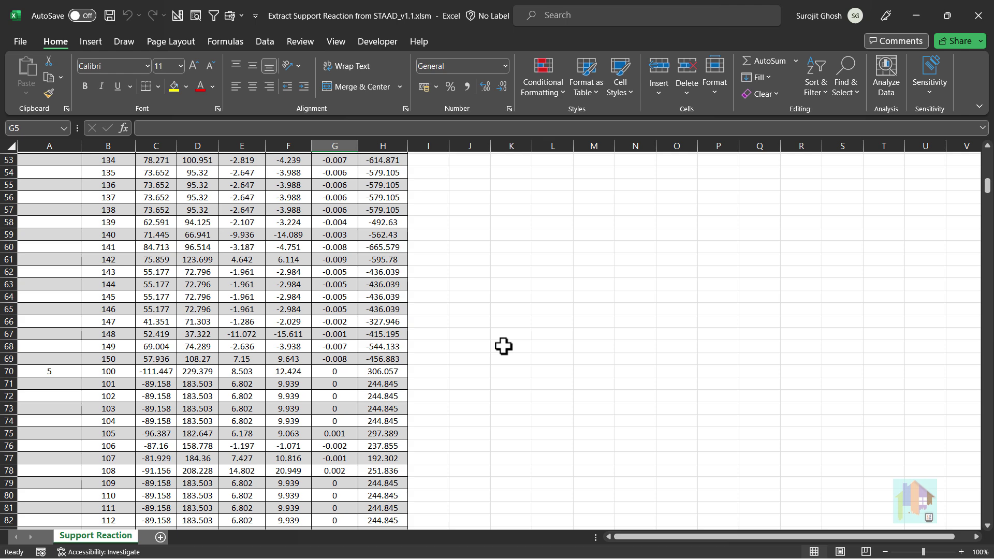
{"action": "scroll", "coordinate": [503, 346], "scroll_direction": "down", "scroll_amount": 4}
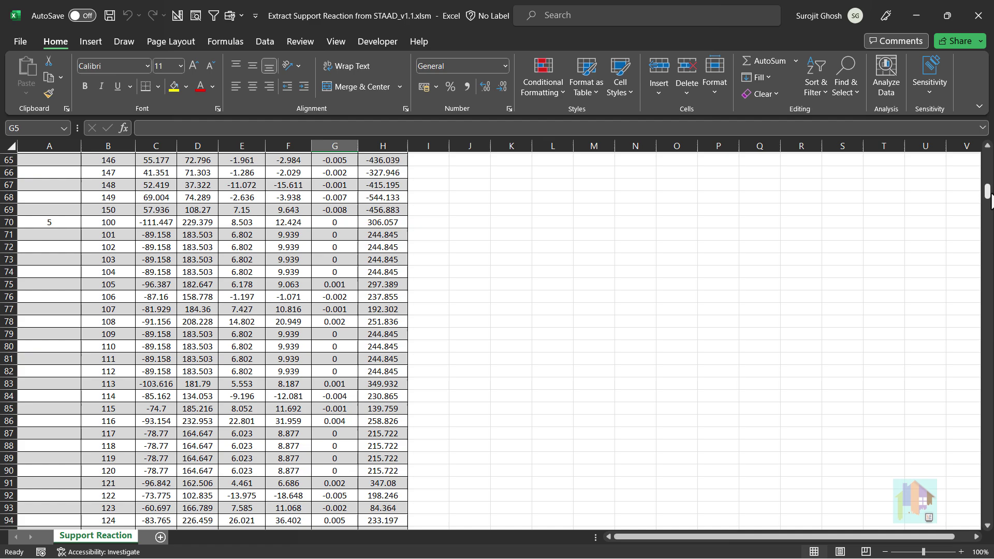
{"action": "left_click_drag", "start_coordinate": [988, 196], "coordinate": [989, 165]}
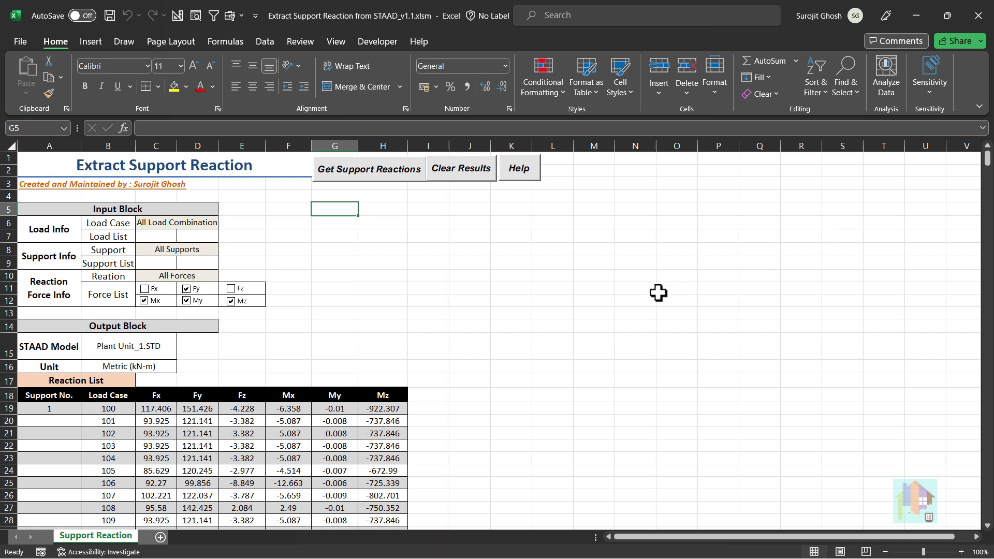
- Browse Result: Members, then open GetResultantForceAlongLineForPlateList under Result: Plates
{"action": "key", "text": "alt+Tab"}
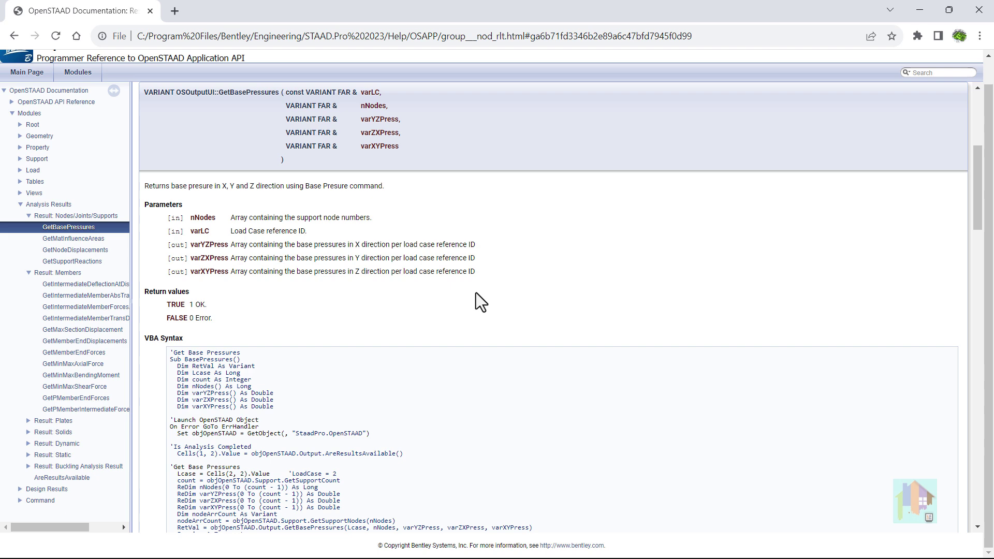
{"action": "left_click", "coordinate": [98, 387]}
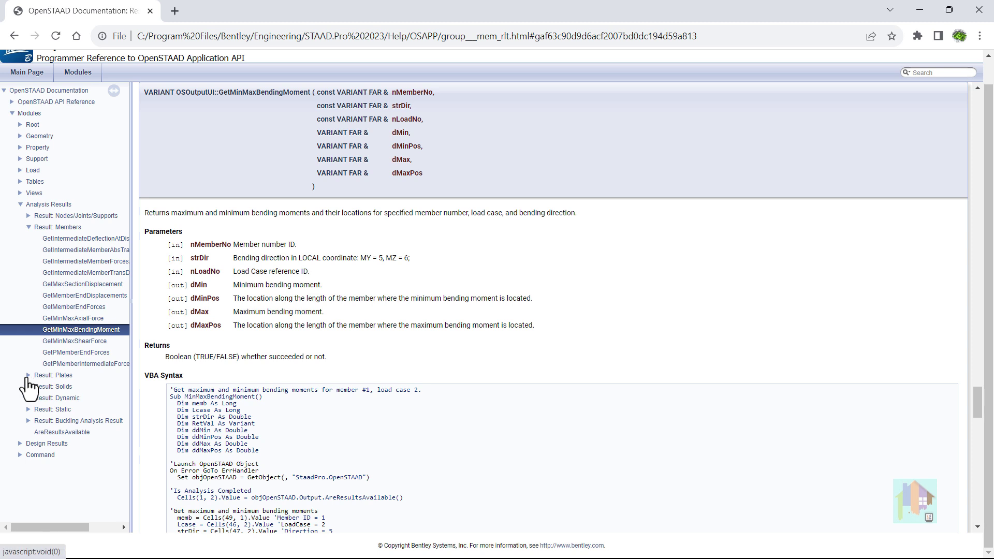
{"action": "left_click", "coordinate": [28, 375]}
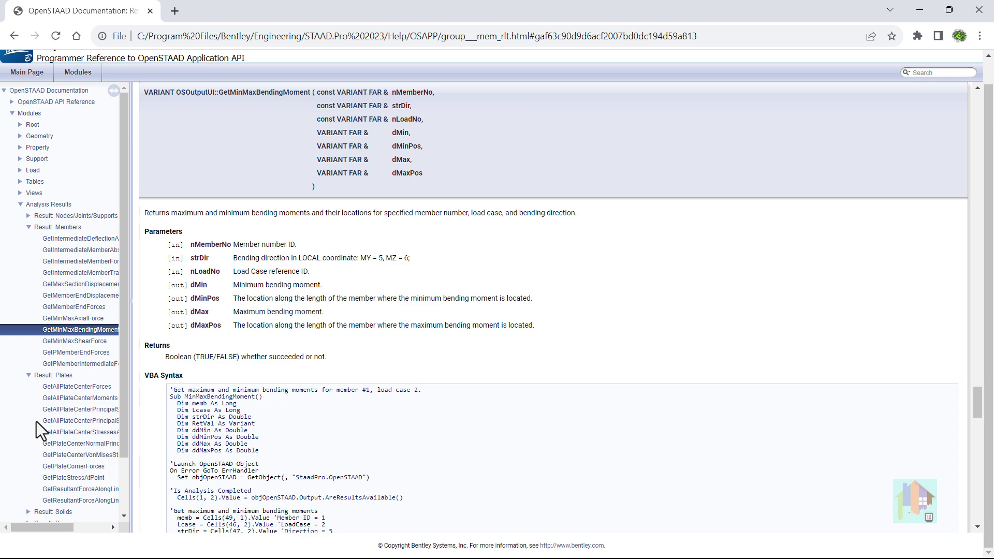
{"action": "scroll", "coordinate": [36, 422], "scroll_direction": "down", "scroll_amount": 1}
{"action": "left_click", "coordinate": [85, 439]}
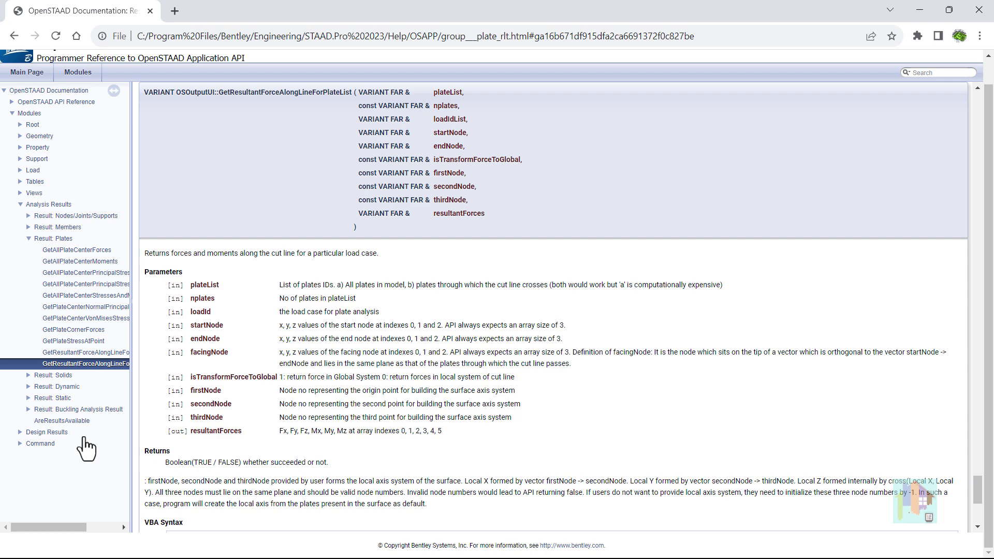
- Expand Result: Dynamic and view the GetNoOfModesExtracted reference
{"action": "left_click", "coordinate": [28, 388]}
{"action": "scroll", "coordinate": [67, 428], "scroll_direction": "down", "scroll_amount": 1}
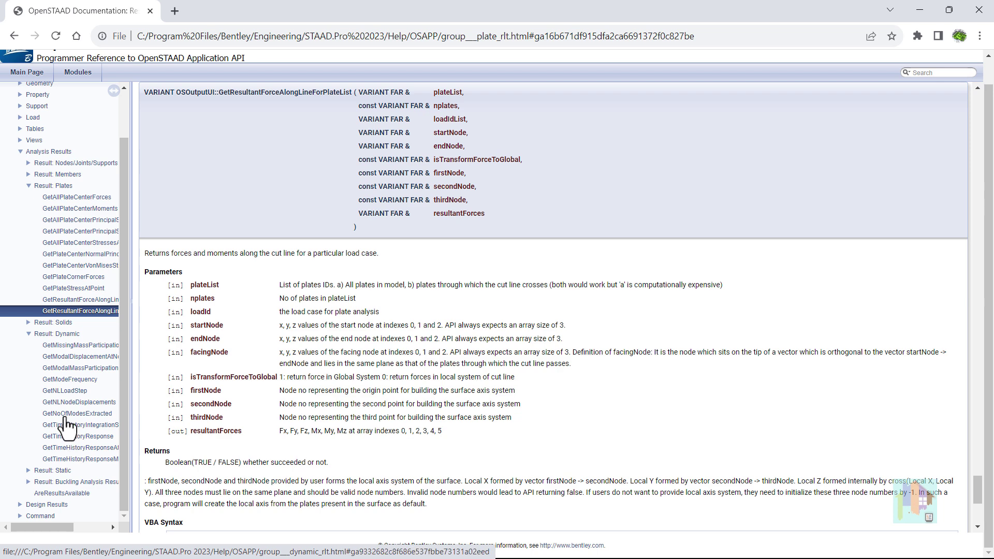
{"action": "left_click", "coordinate": [65, 418]}
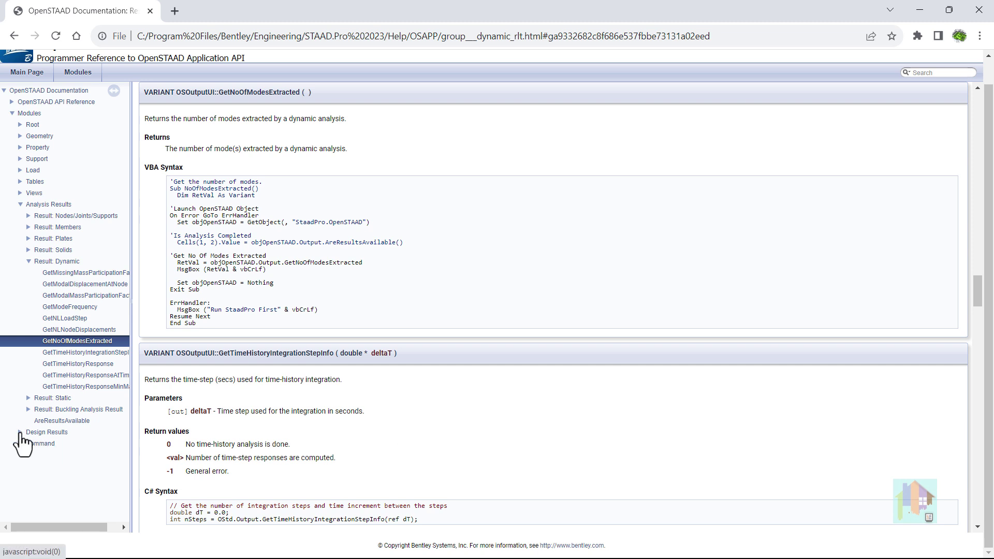
- Open the GetMemberDesignParameters reference under Command and Design: Steel, then return to STAAD.Pro
{"action": "left_click", "coordinate": [20, 432]}
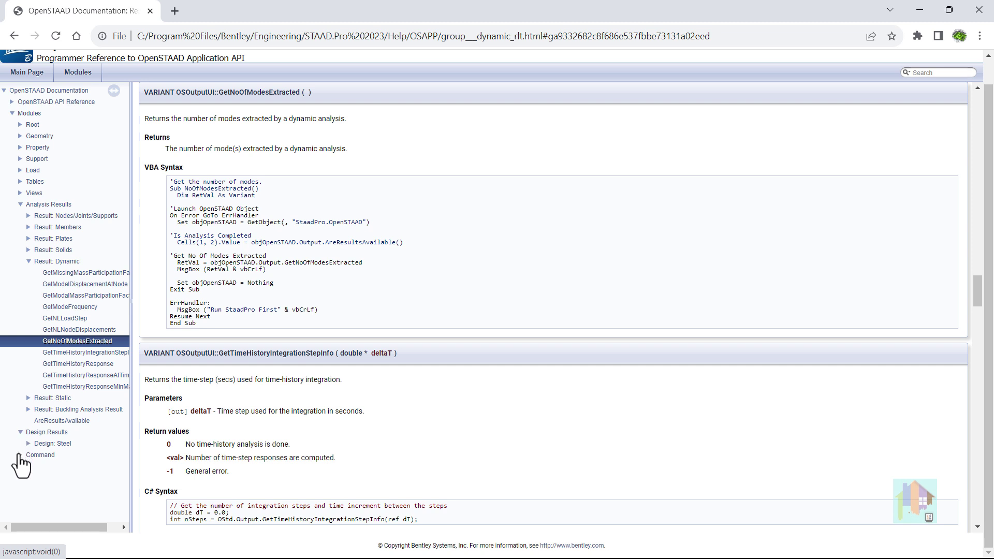
{"action": "left_click", "coordinate": [20, 456]}
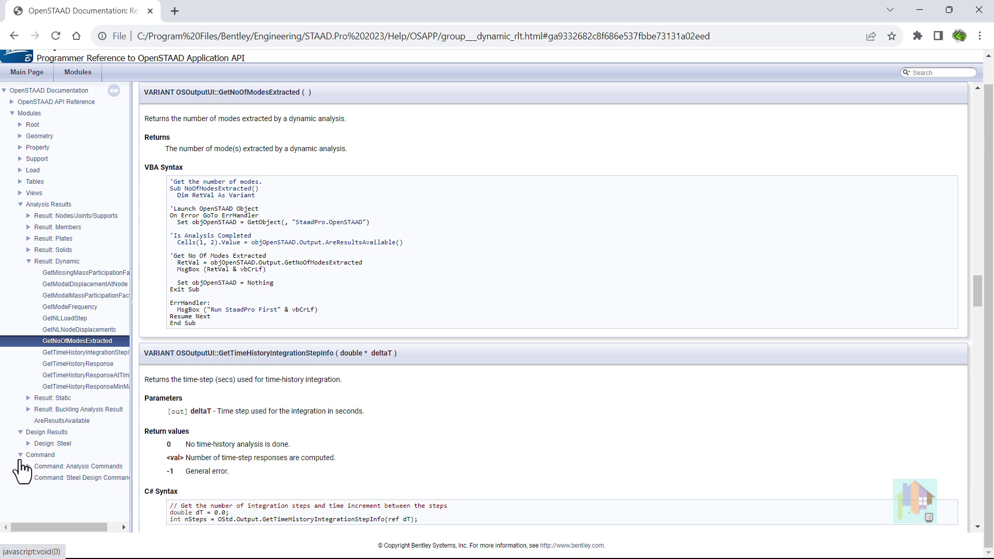
{"action": "left_click", "coordinate": [29, 478]}
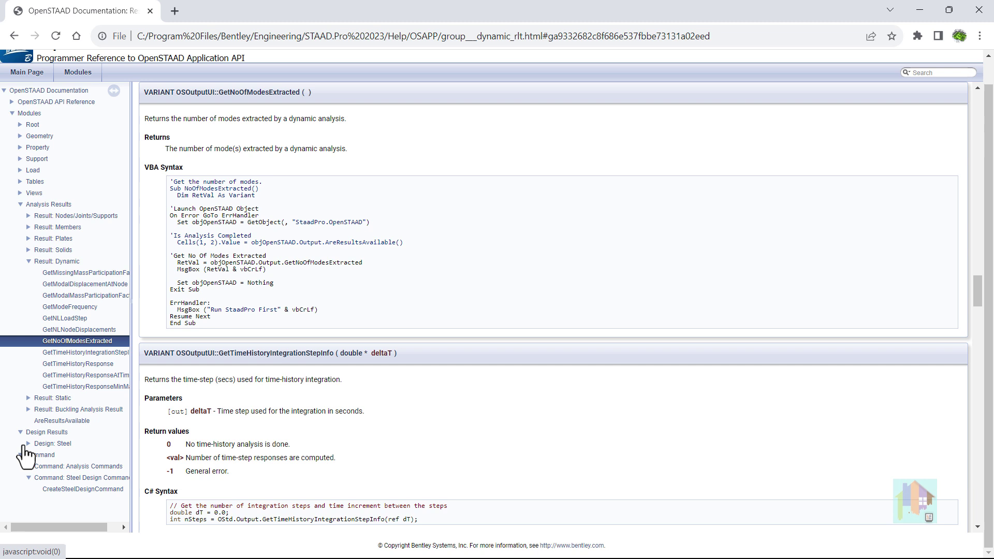
{"action": "left_click", "coordinate": [29, 444]}
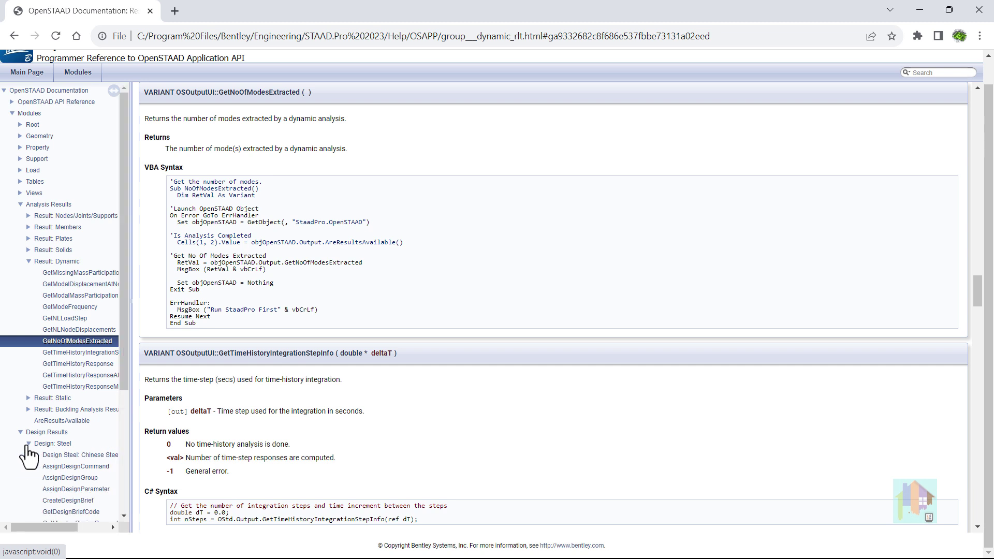
{"action": "scroll", "coordinate": [73, 468], "scroll_direction": "down", "scroll_amount": 3}
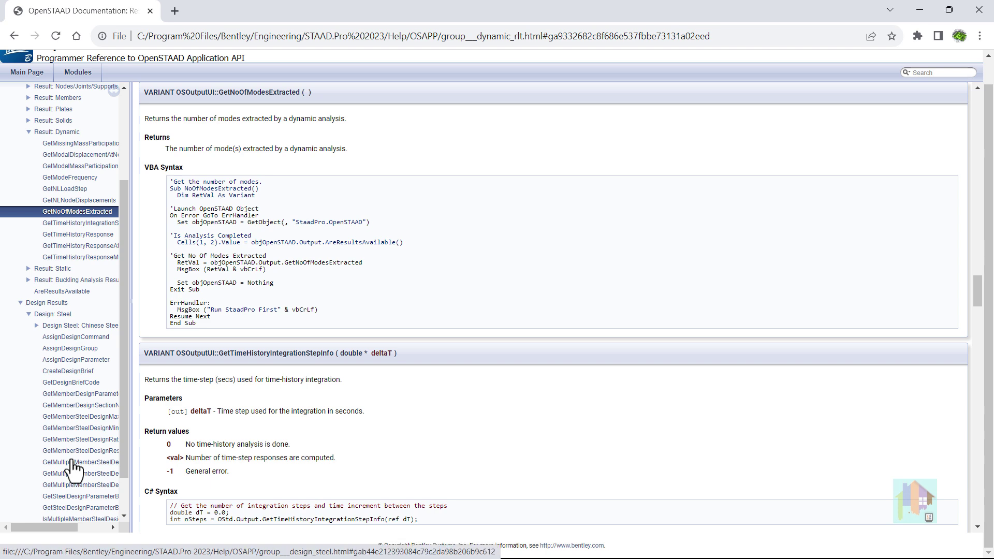
{"action": "left_click", "coordinate": [75, 396]}
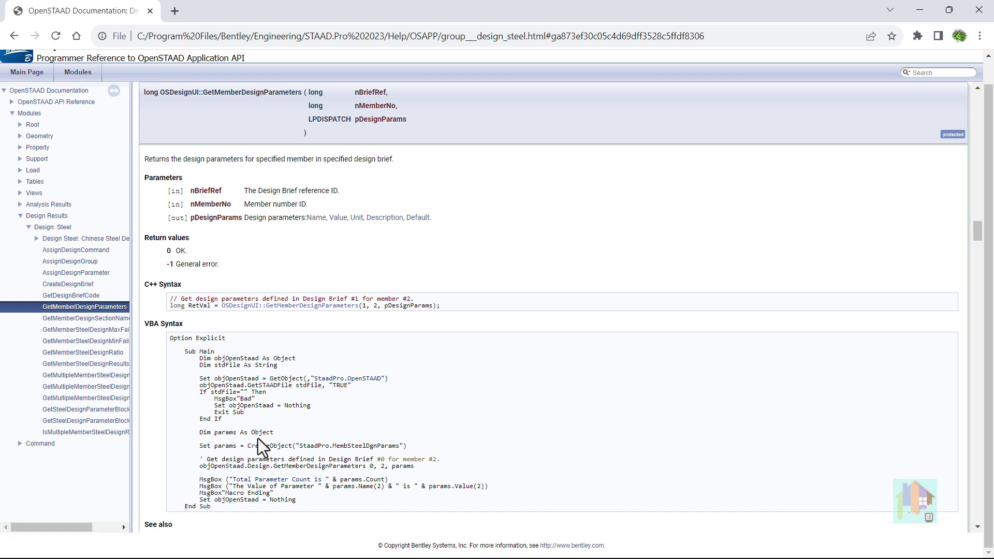
{"action": "key", "text": "alt+Tab"}
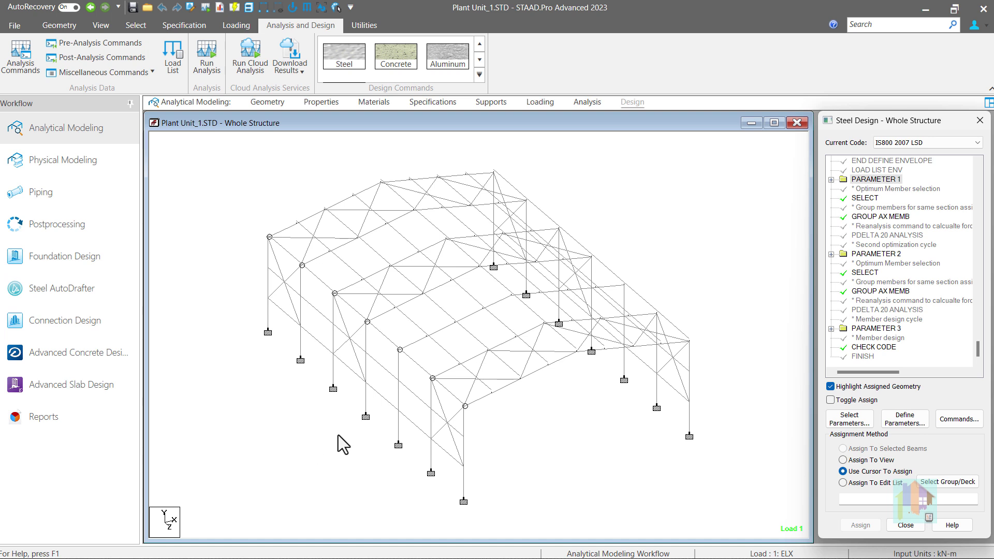
- Expand PARAMETER 2 and 3, and highlight beams 164 and 167–169 assigned to PARAMETER 2's SELECT
{"action": "left_click", "coordinate": [831, 254]}
{"action": "left_click", "coordinate": [831, 356]}
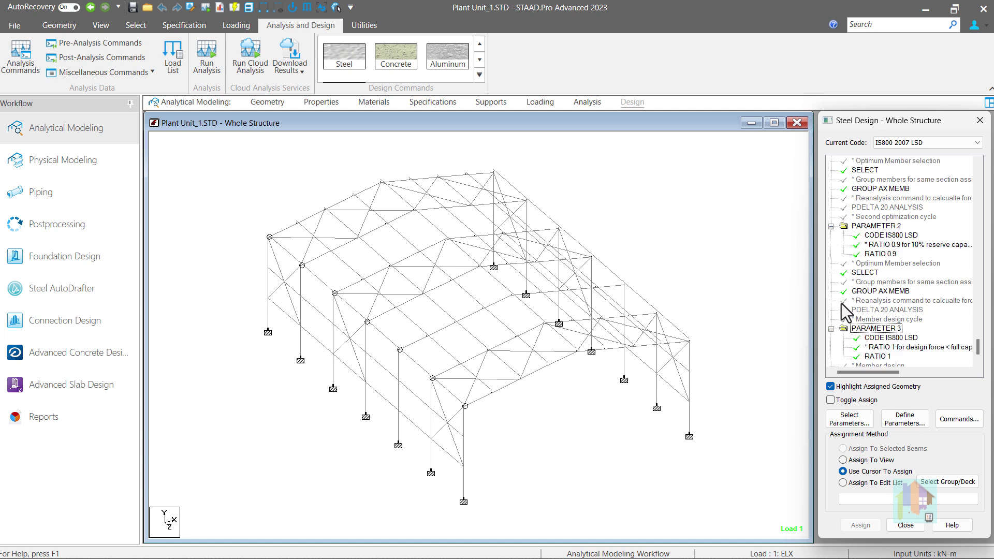
{"action": "left_click", "coordinate": [864, 273]}
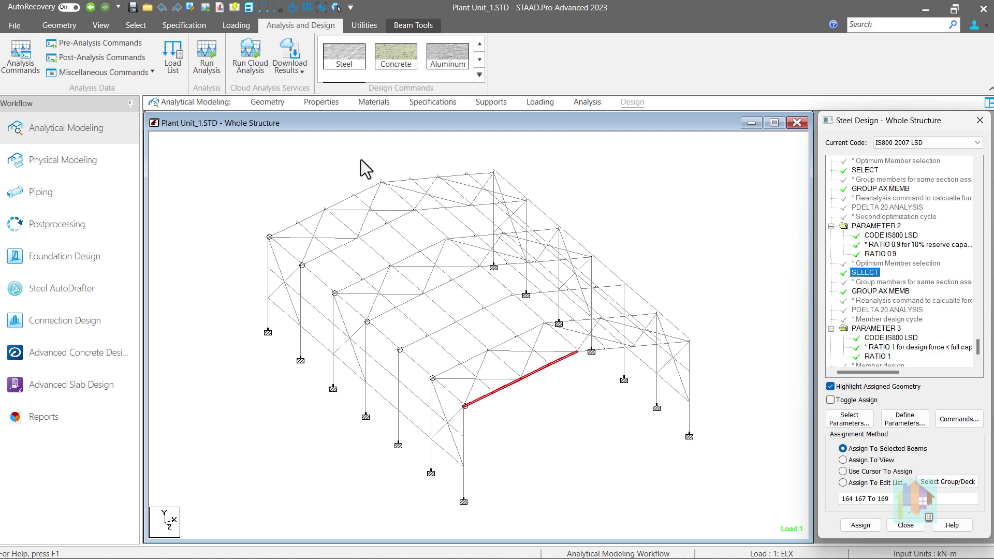
- Check node 14 and beams 7 and 11 in the geometry tables, then reopen the Steel Design command tree
{"action": "left_click", "coordinate": [263, 103]}
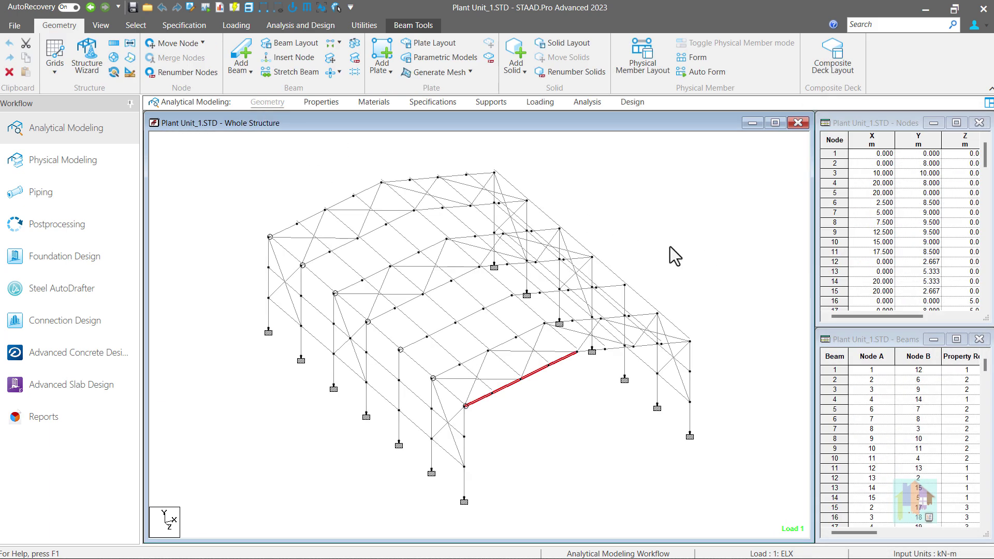
{"action": "left_click", "coordinate": [693, 249]}
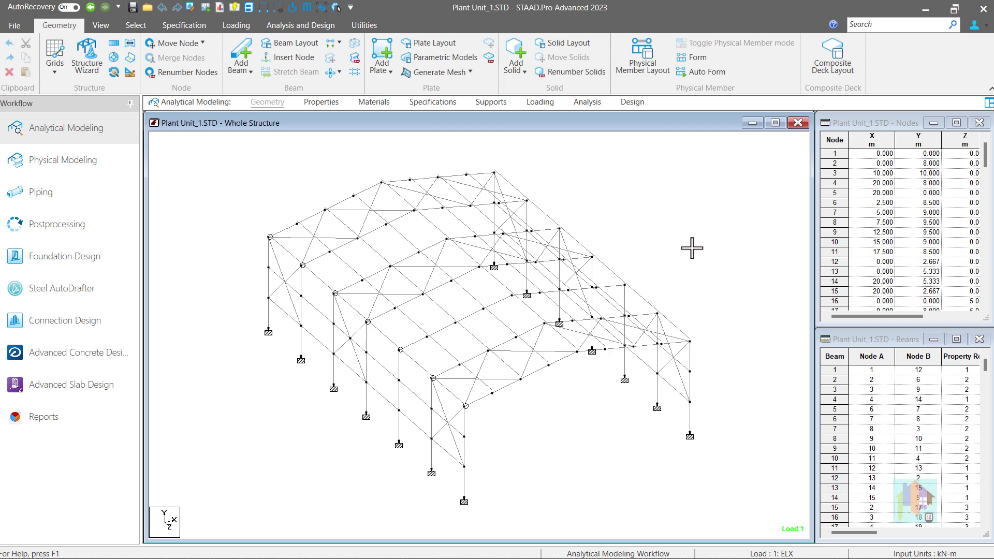
{"action": "double_click", "coordinate": [879, 282]}
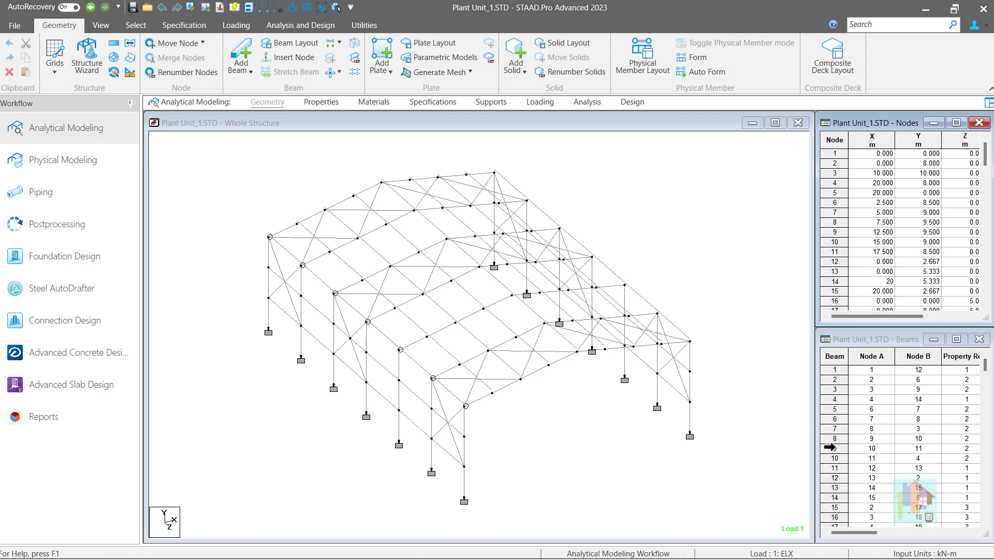
{"action": "left_click", "coordinate": [831, 430]}
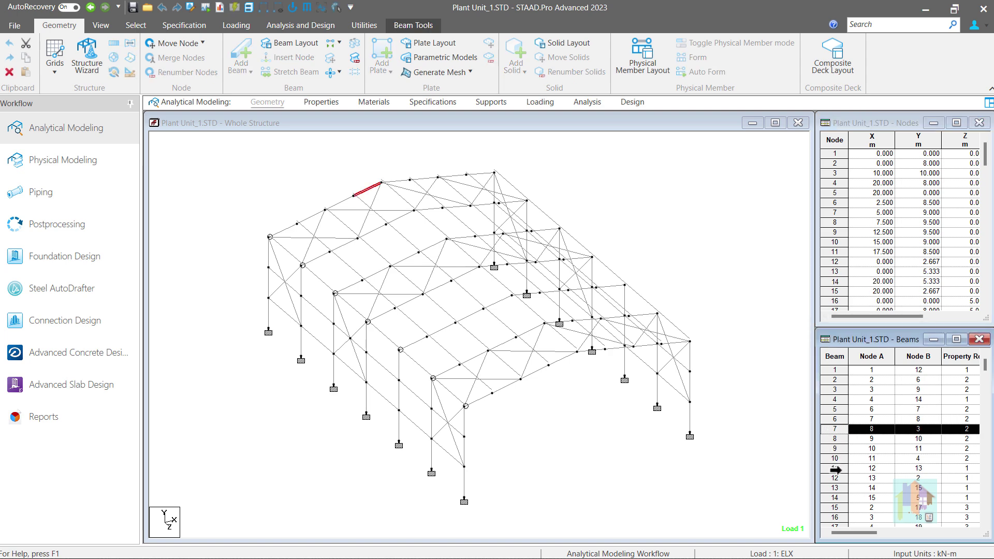
{"action": "left_click", "coordinate": [835, 469]}
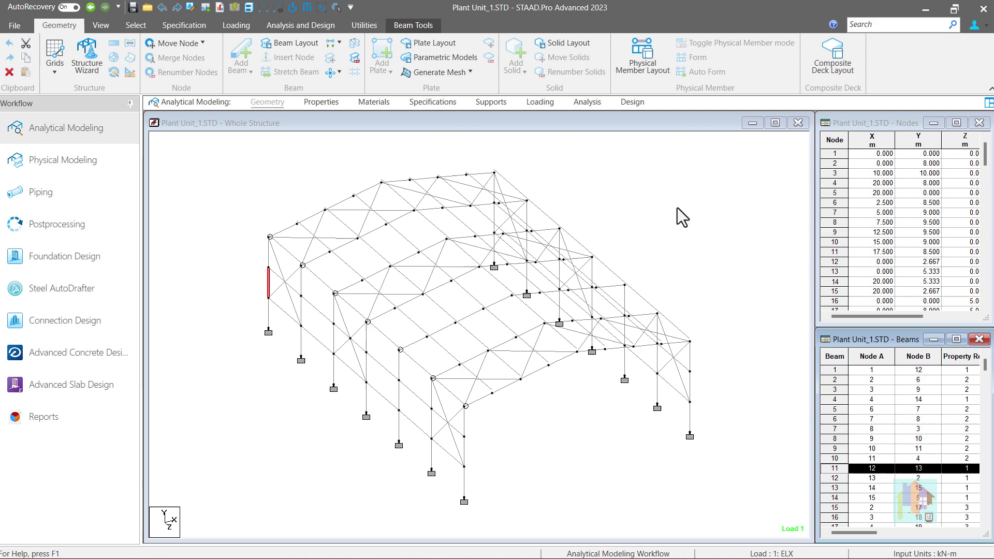
{"action": "left_click", "coordinate": [633, 102]}
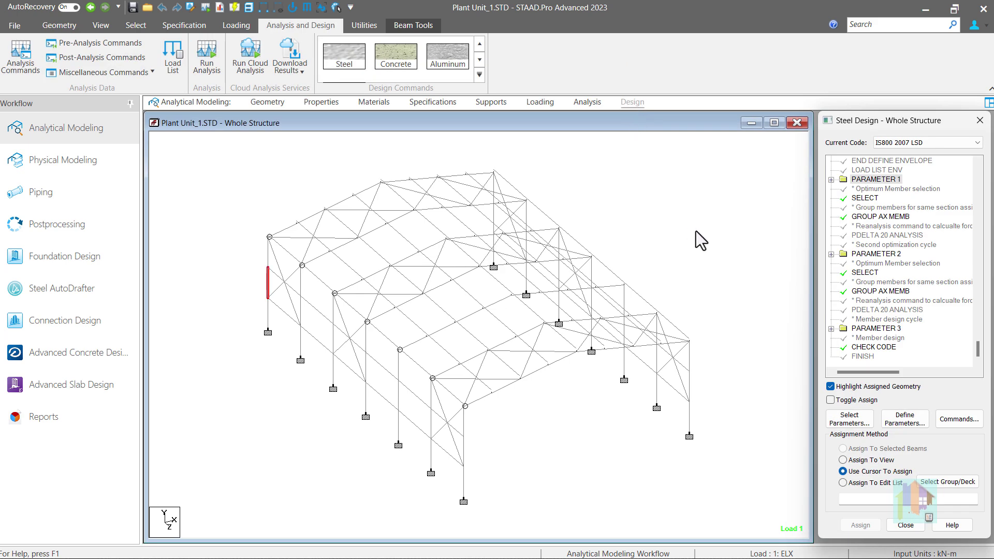
- Expand PARAMETER 1 and highlight the beams covered by LY 8, MAIN -1 and STP 2
{"action": "left_click", "coordinate": [831, 180]}
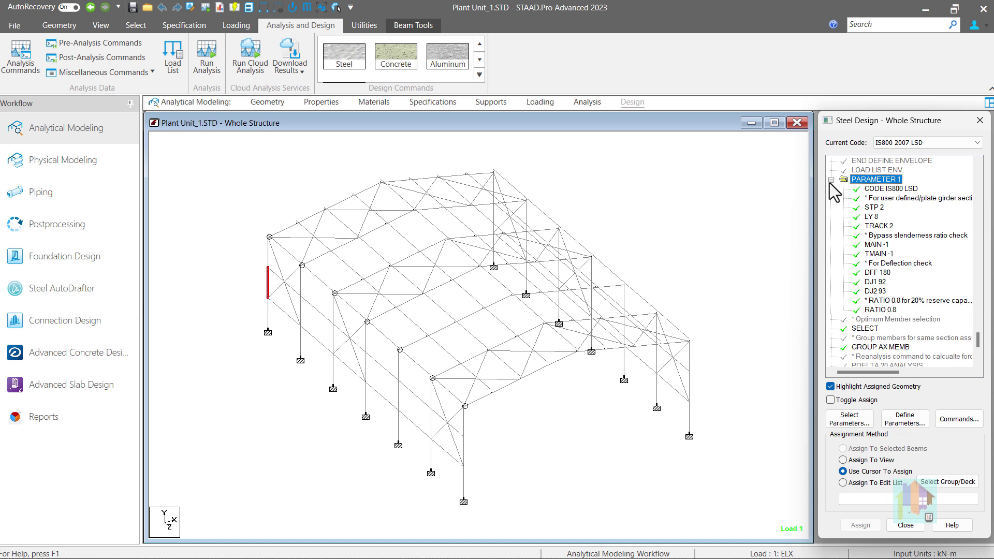
{"action": "left_click", "coordinate": [800, 206]}
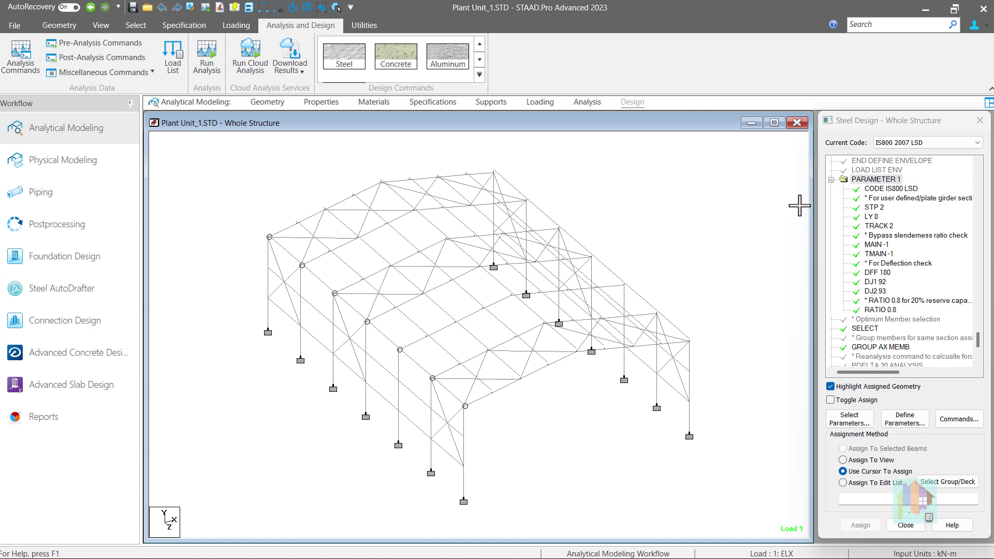
{"action": "left_click", "coordinate": [865, 219]}
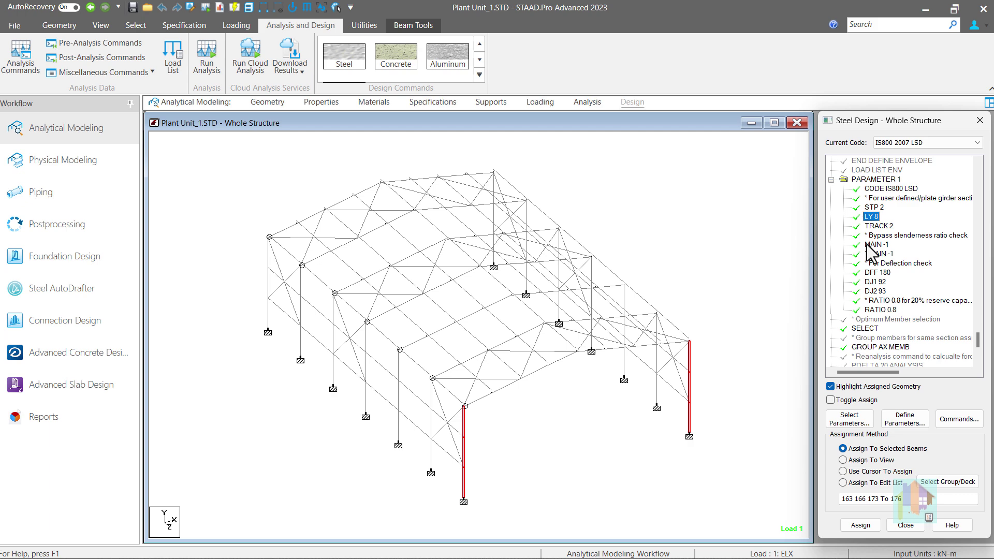
{"action": "left_click", "coordinate": [867, 244]}
{"action": "left_click", "coordinate": [708, 362]}
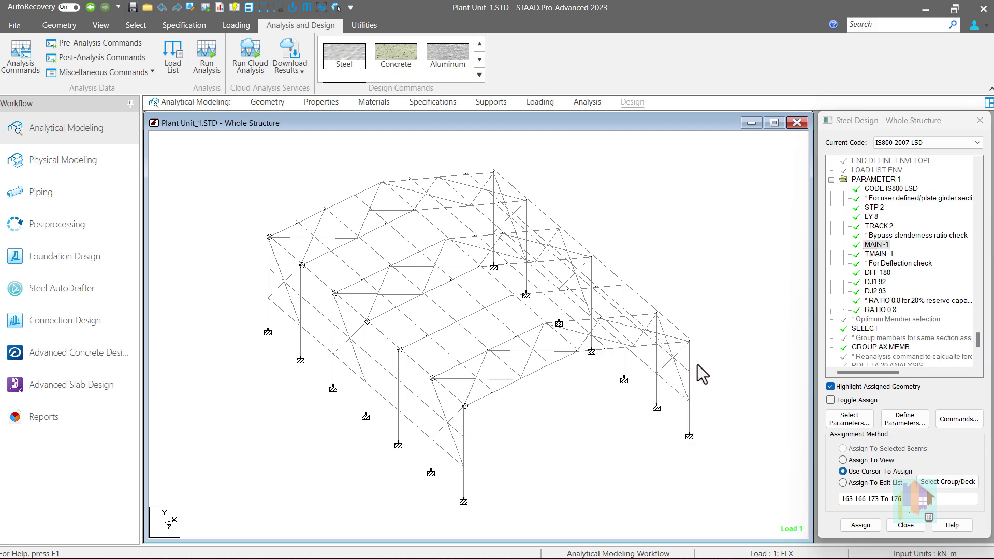
{"action": "left_click", "coordinate": [690, 362]}
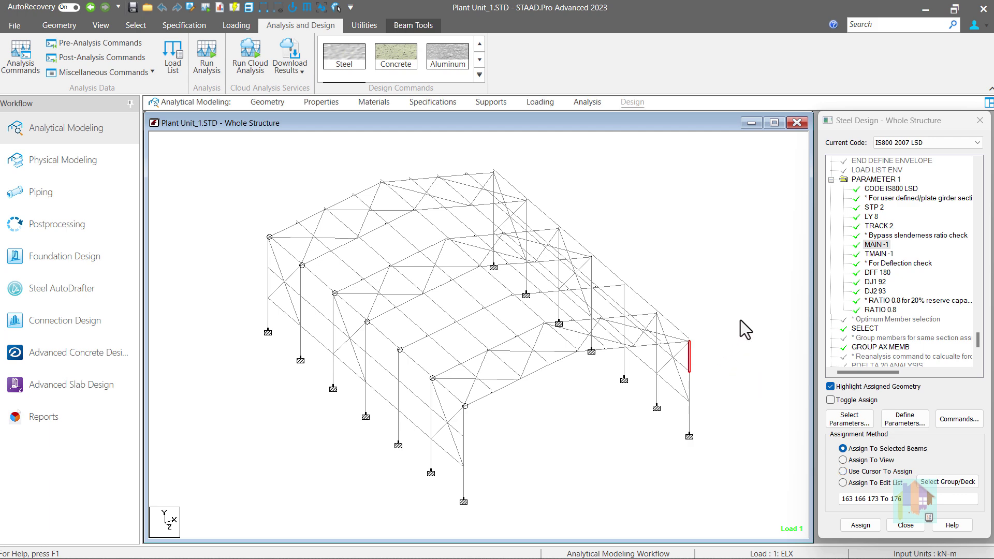
{"action": "left_click", "coordinate": [873, 208]}
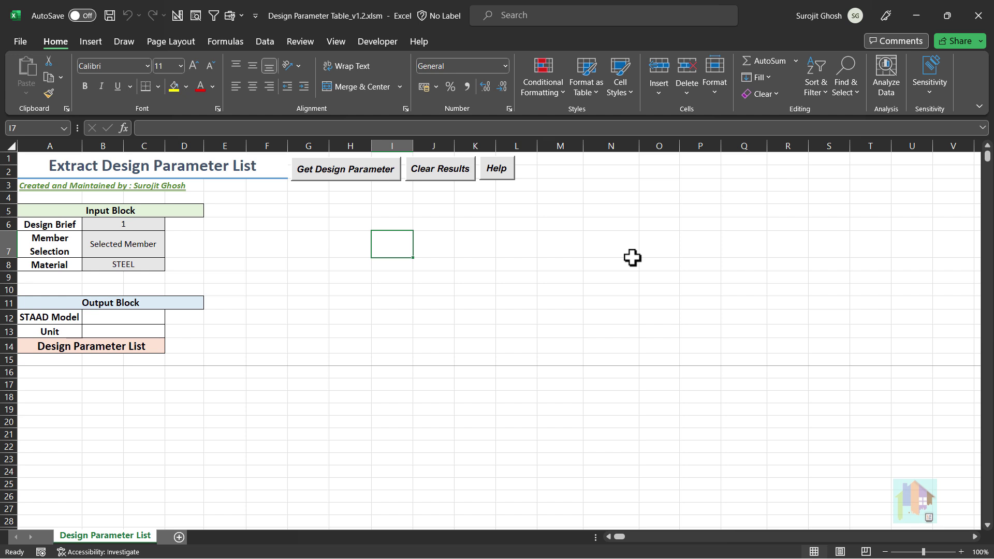
- Extract the design parameters with Member Selection set to Selected Member
{"action": "left_click", "coordinate": [150, 227]}
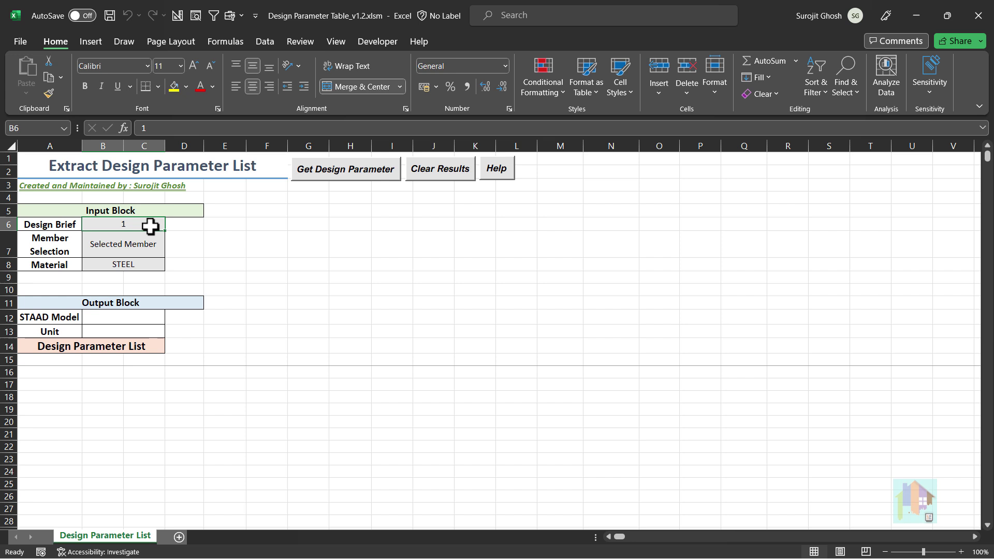
{"action": "left_click", "coordinate": [156, 246]}
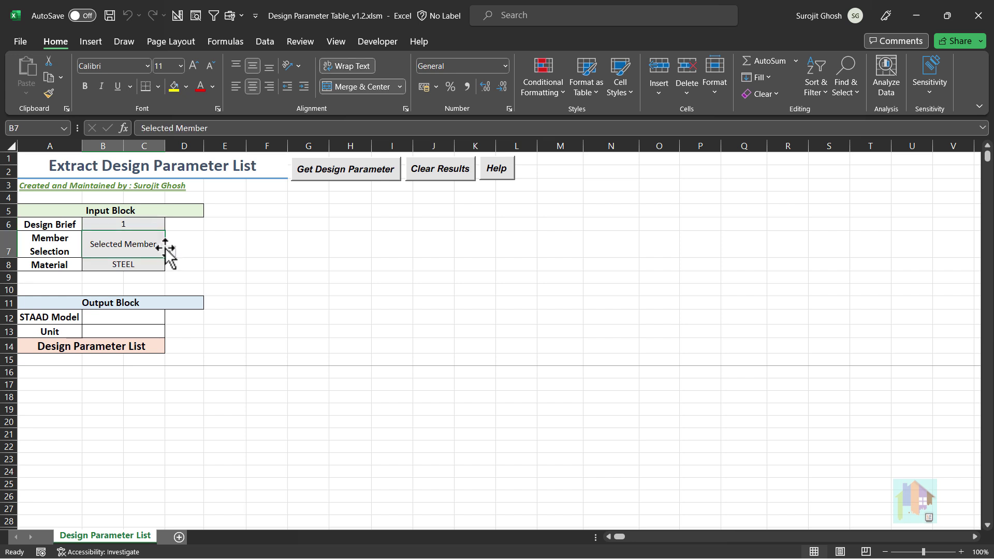
{"action": "left_click", "coordinate": [170, 252]}
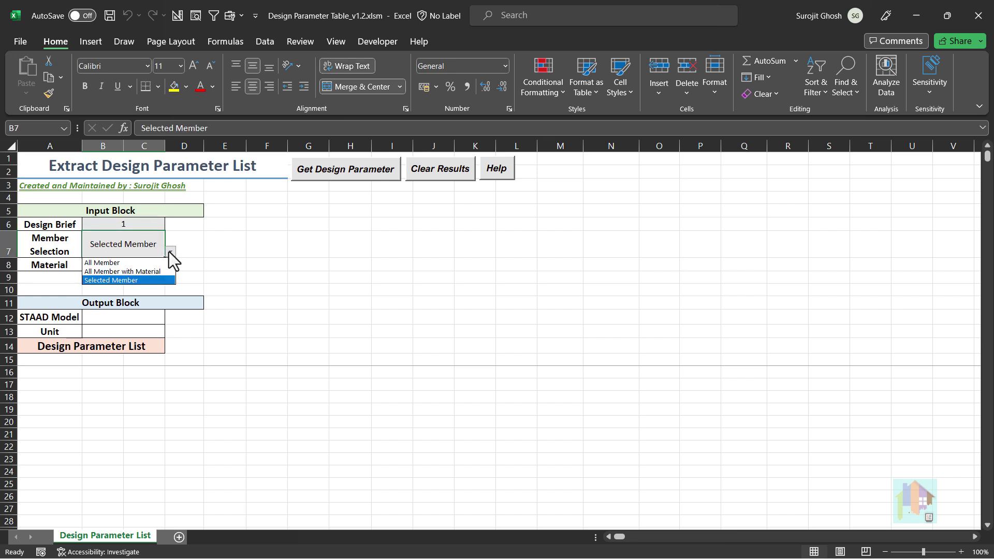
{"action": "left_click", "coordinate": [160, 281]}
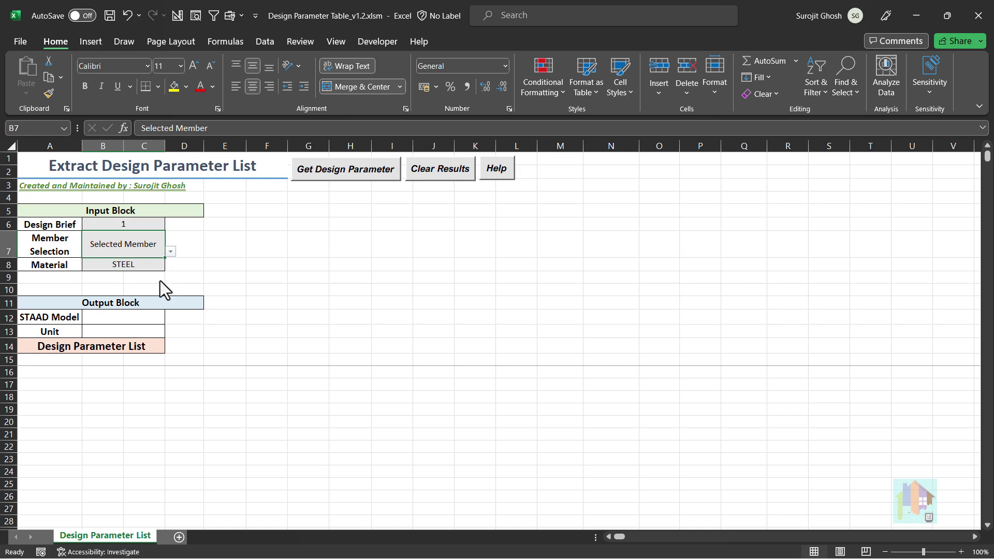
{"action": "left_click", "coordinate": [331, 176]}
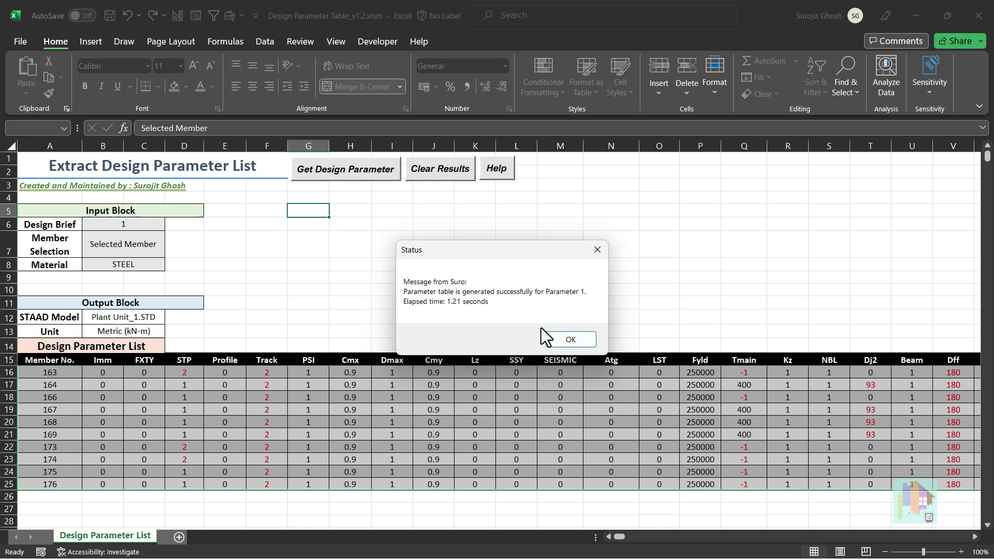
{"action": "left_click", "coordinate": [569, 340]}
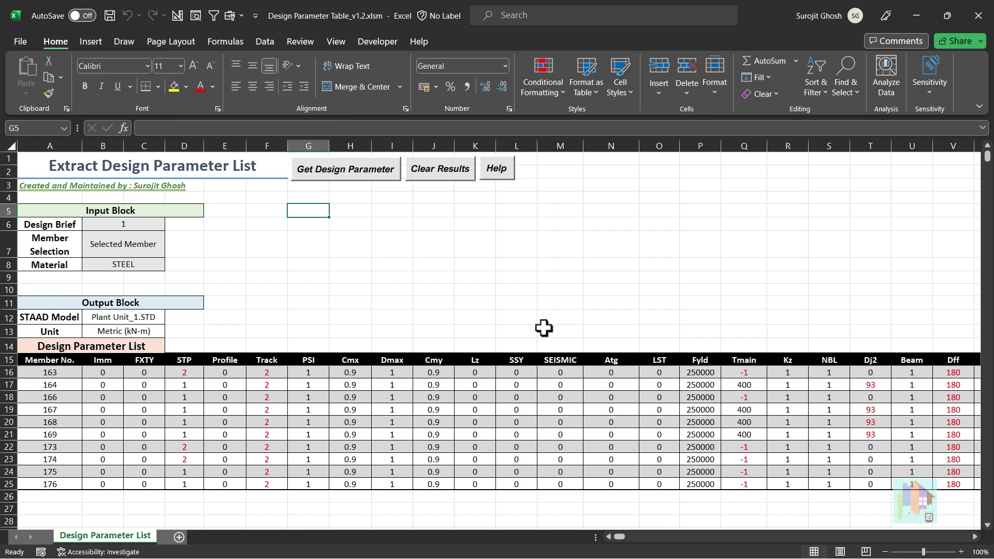
- Review the STP, Track, Tmain and Dff values for members 163, 166, 167, 168 and 173
{"action": "left_click", "coordinate": [191, 372]}
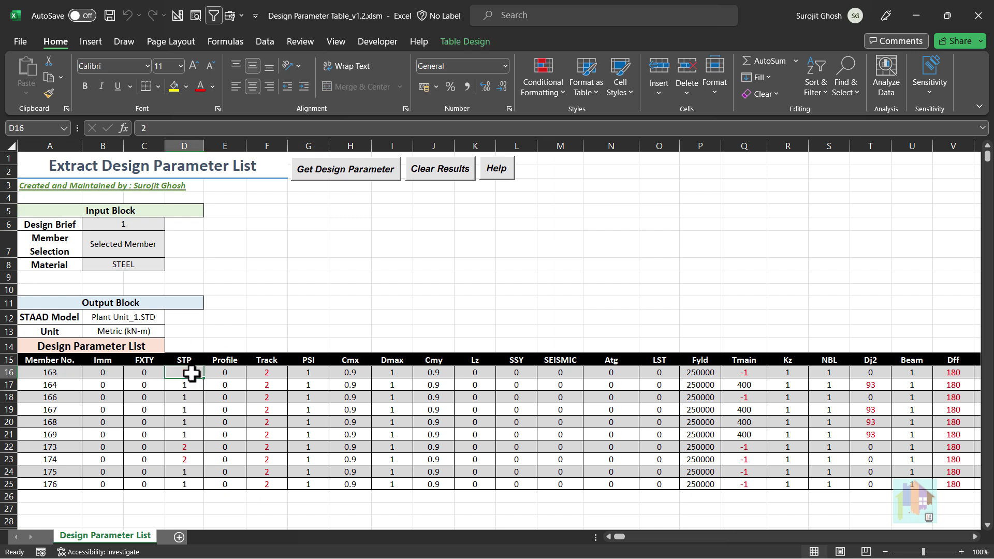
{"action": "left_click", "coordinate": [275, 409]}
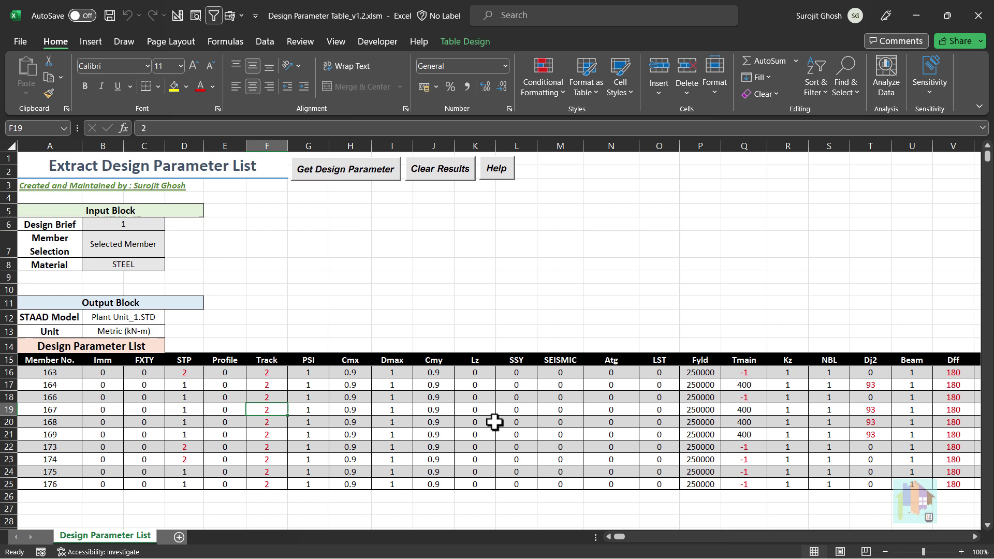
{"action": "left_click", "coordinate": [758, 397]}
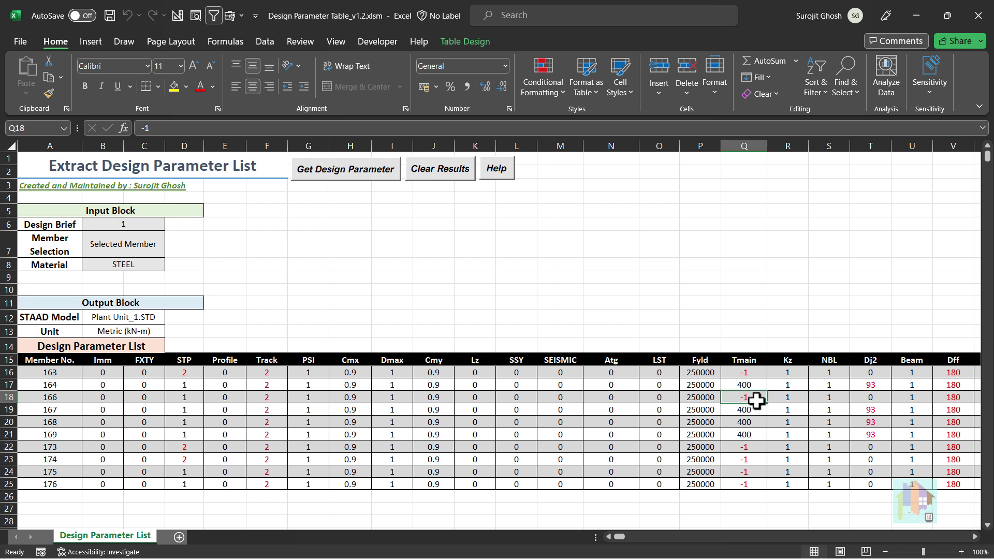
{"action": "left_click", "coordinate": [753, 448]}
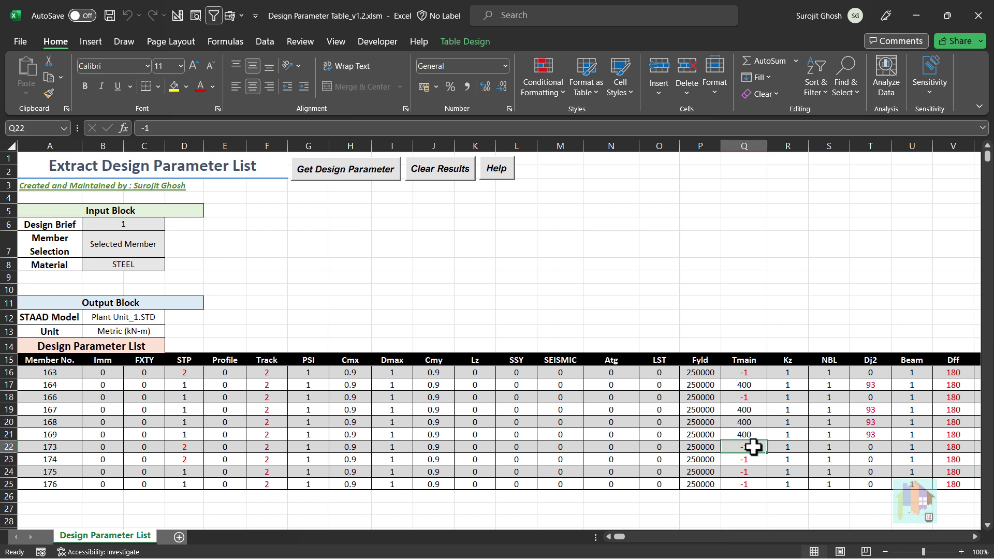
{"action": "left_click", "coordinate": [959, 422]}
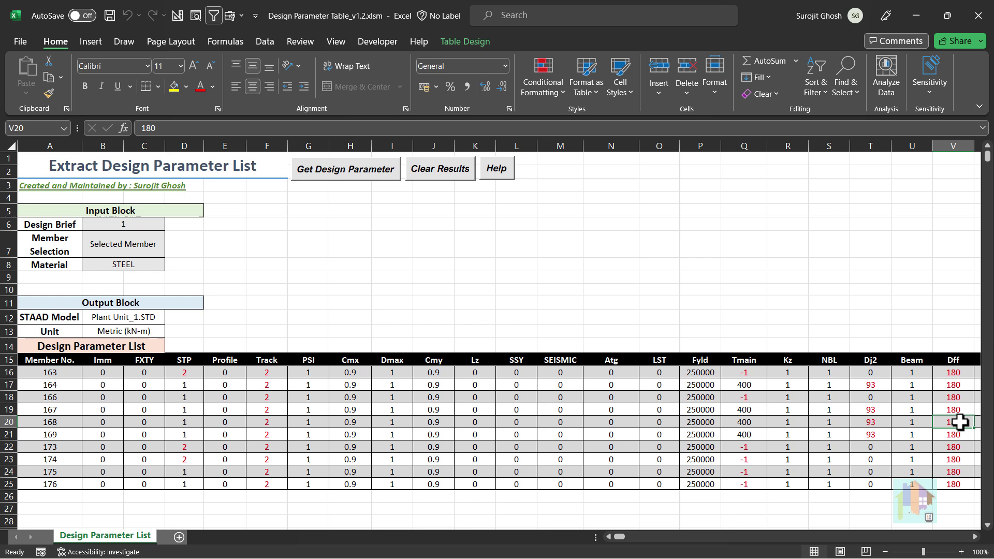
{"action": "left_click_drag", "start_coordinate": [619, 539], "coordinate": [628, 543]}
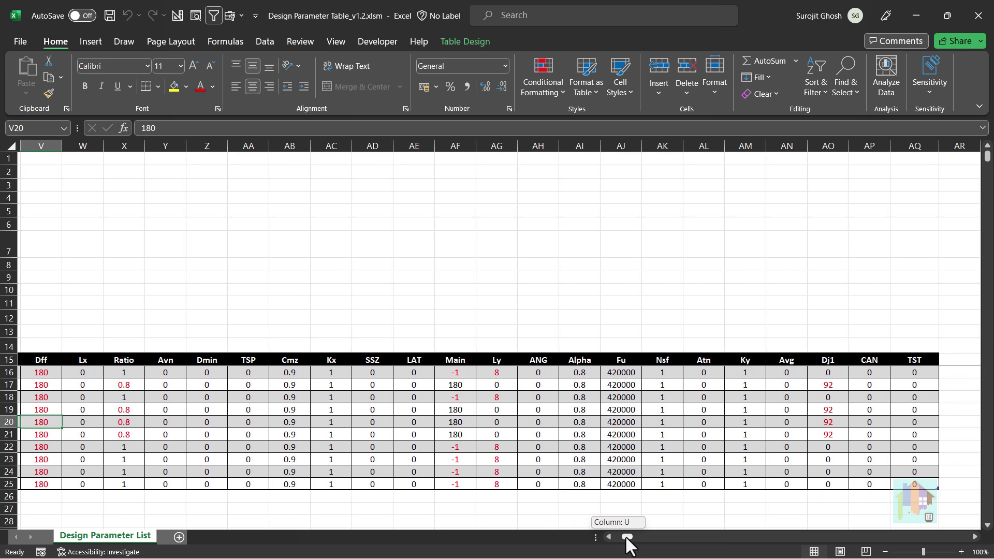
{"action": "left_click_drag", "start_coordinate": [626, 540], "coordinate": [624, 533]}
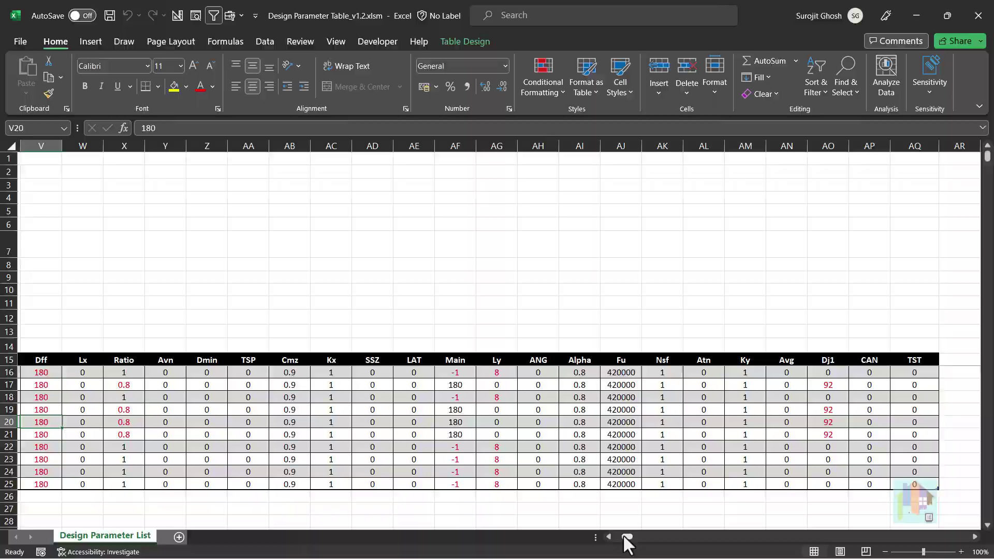
- Run STAAD.Pro's Design Parameter List macro for design brief 1 to build the IS800:2007 LSD parameter table
{"action": "key", "text": "alt+Tab"}
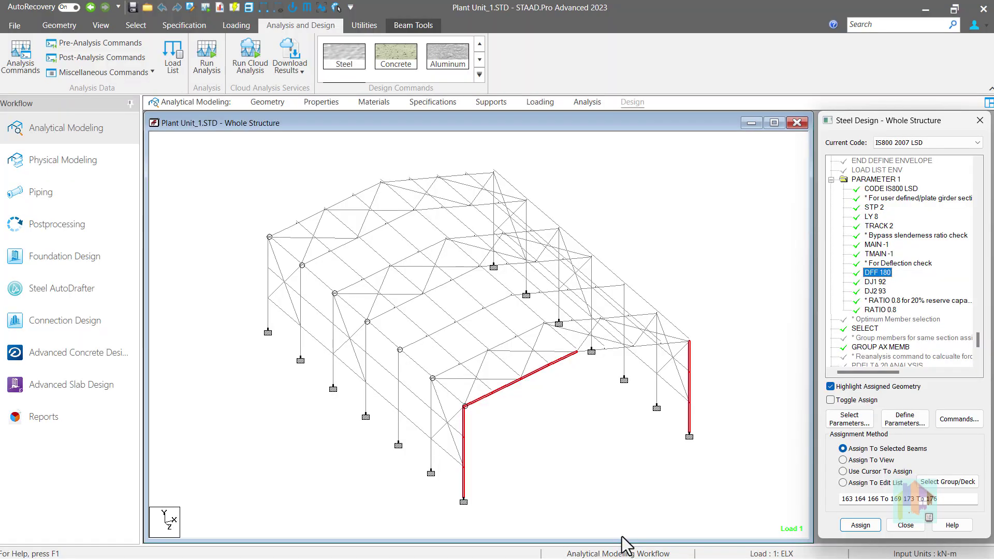
{"action": "left_click", "coordinate": [365, 25]}
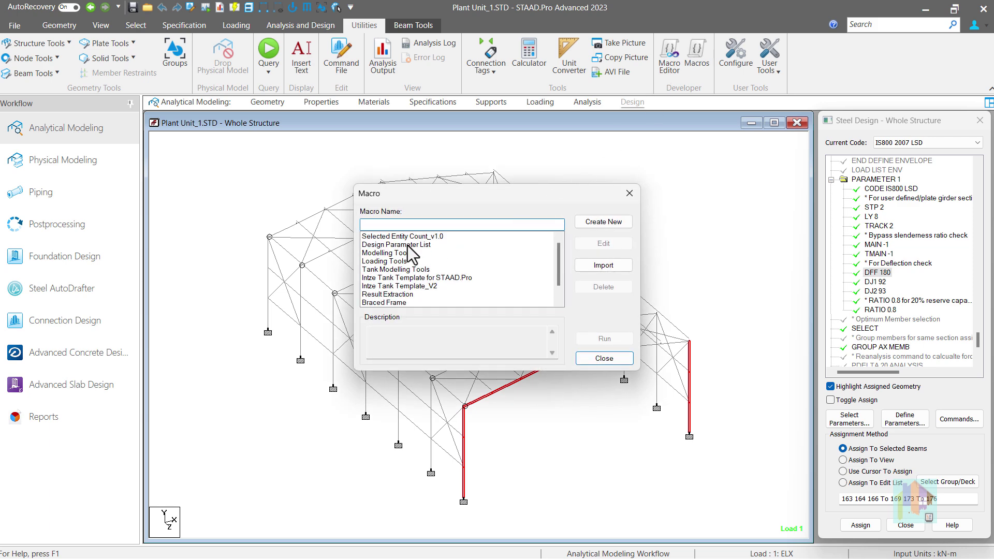
{"action": "double_click", "coordinate": [408, 245]}
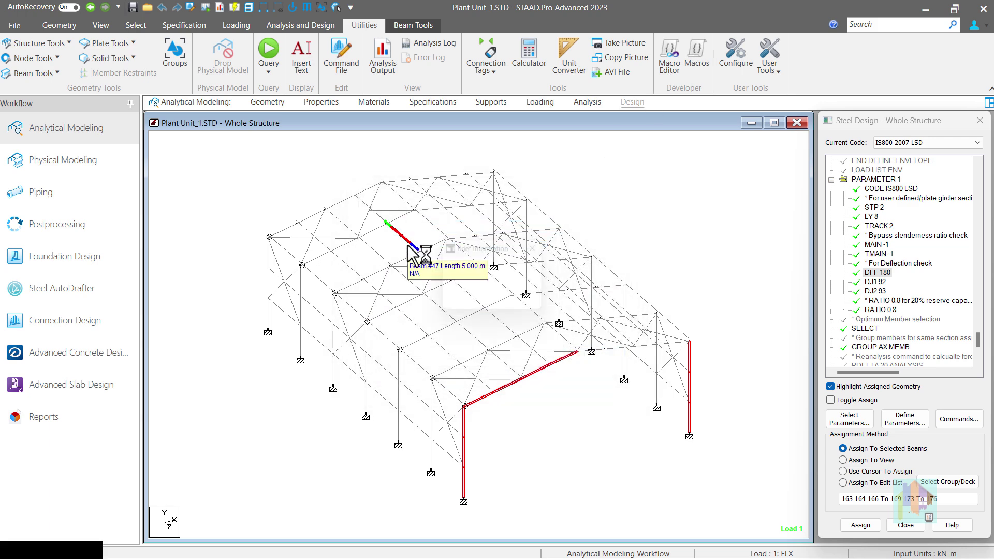
{"action": "type", "text": "1"}
{"action": "left_click", "coordinate": [478, 302]}
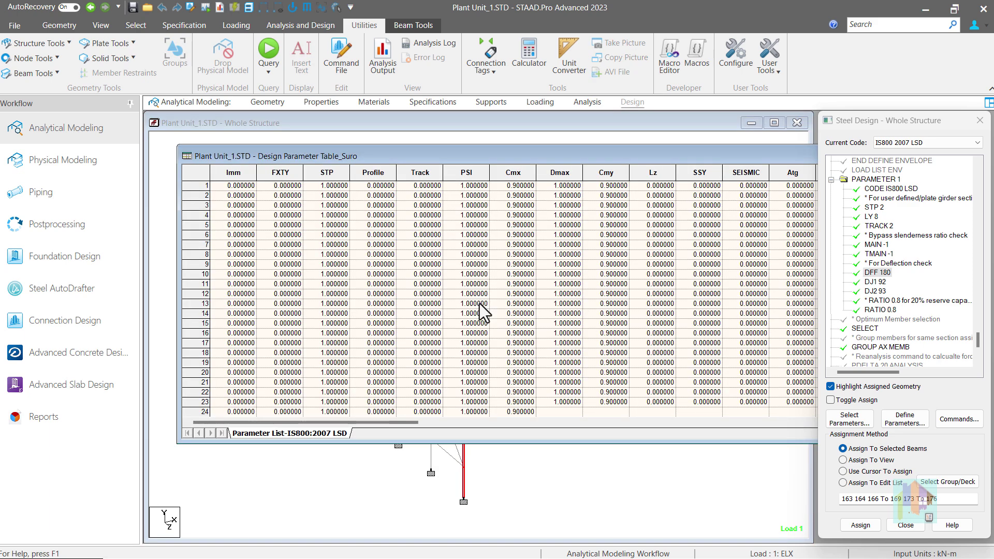
{"action": "left_click", "coordinate": [532, 334]}
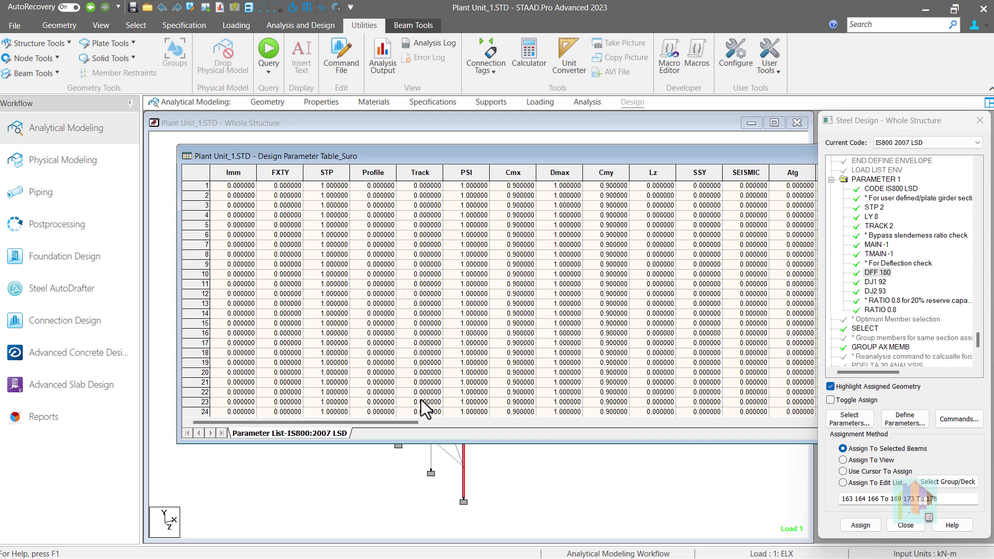
{"action": "left_click_drag", "start_coordinate": [395, 425], "coordinate": [434, 417]}
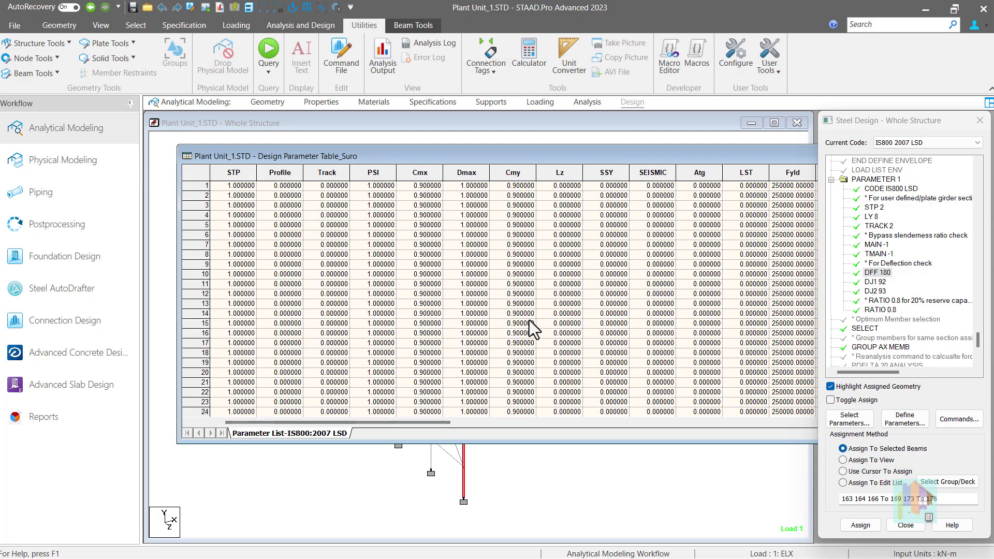
- Review the GetMemberSteelDesignRatio, GetMemberSteelDesignResults and multiple-member steel design result references
{"action": "key", "text": "alt+Tab"}
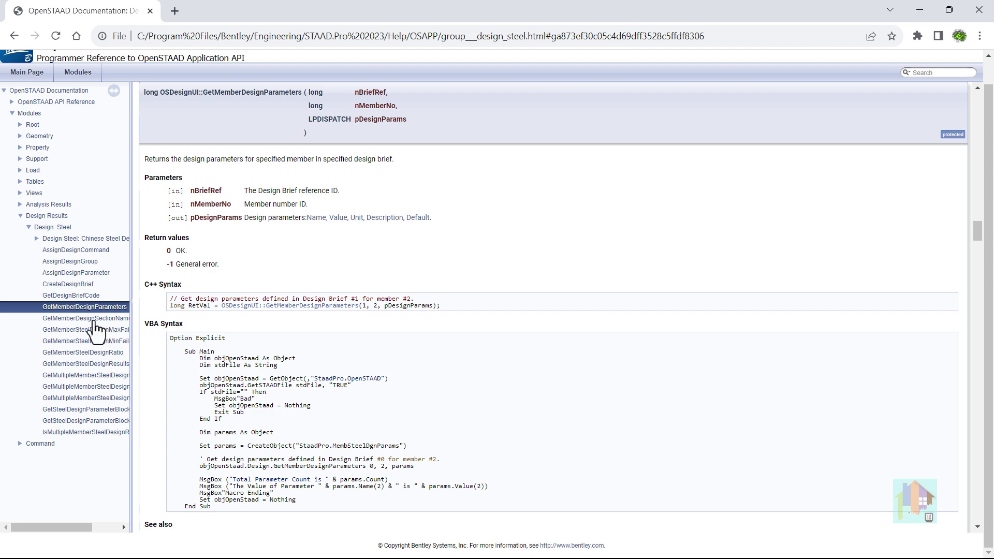
{"action": "left_click", "coordinate": [93, 353]}
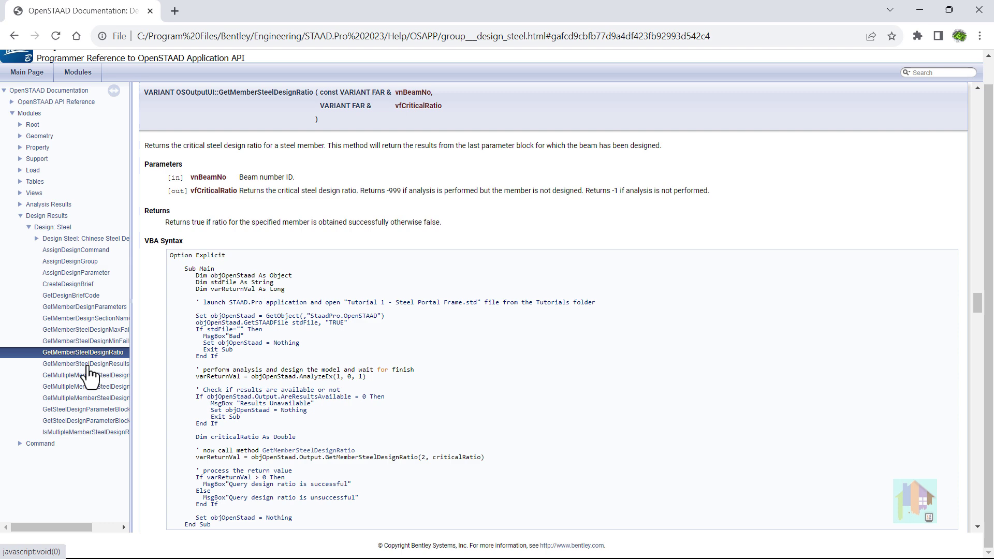
{"action": "left_click", "coordinate": [87, 366]}
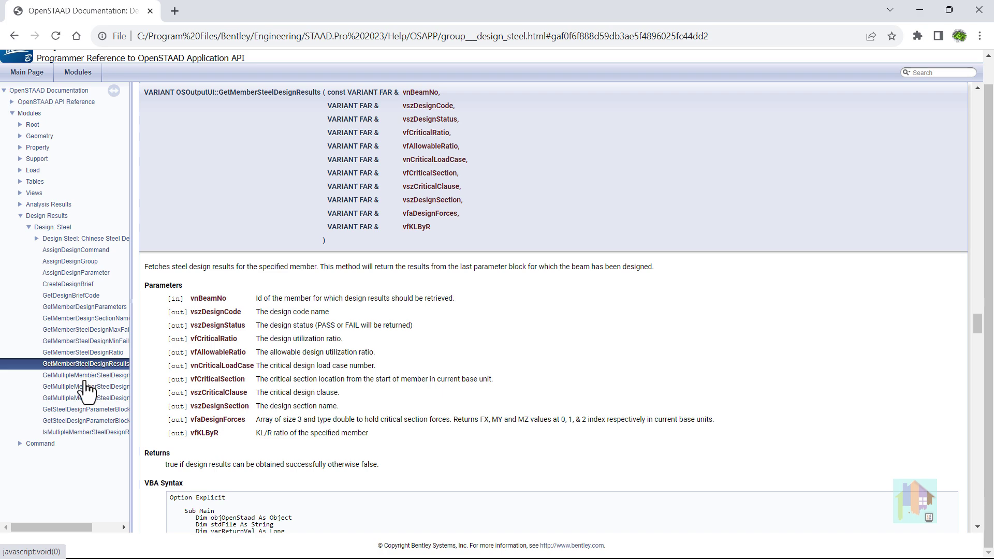
{"action": "left_click", "coordinate": [88, 432]}
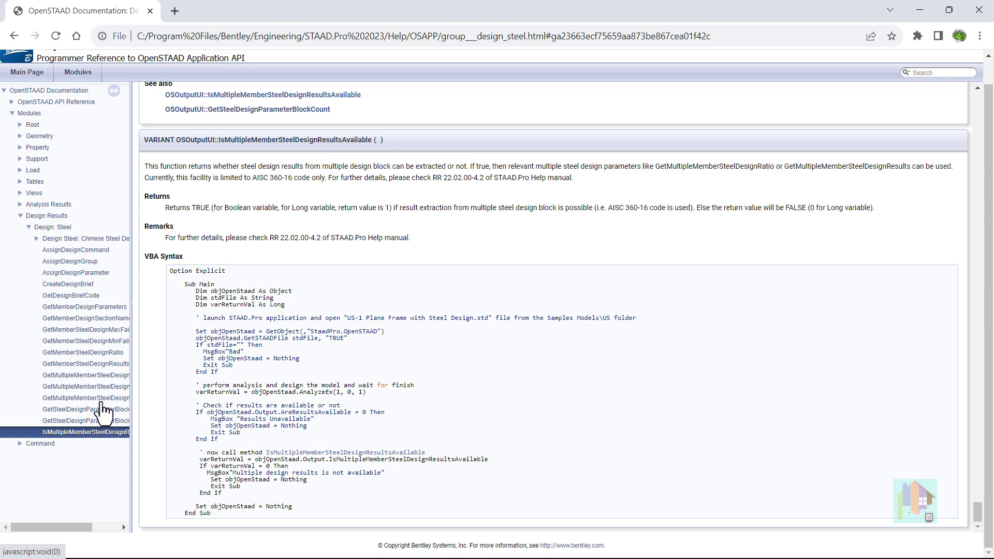
{"action": "left_click", "coordinate": [102, 398]}
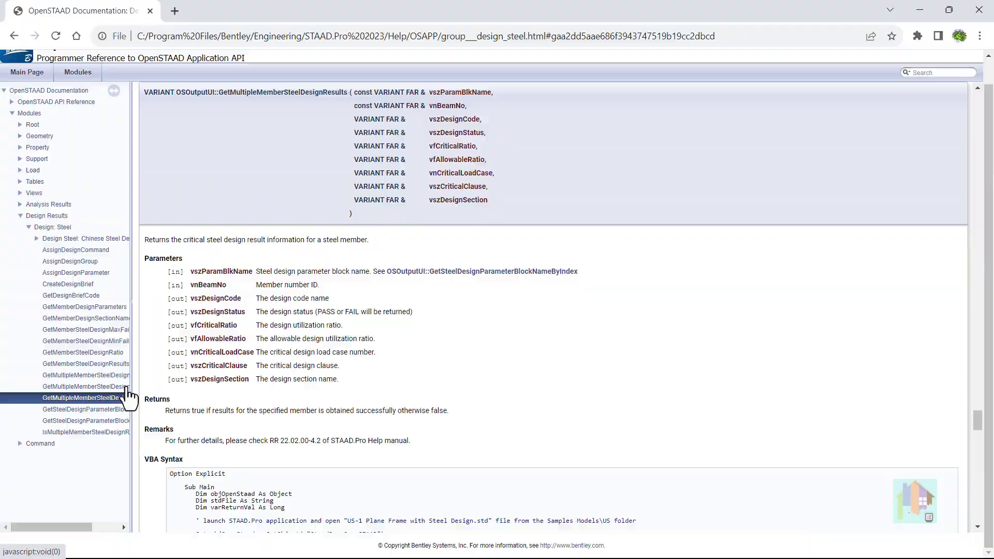
{"action": "key", "text": "alt+Tab"}
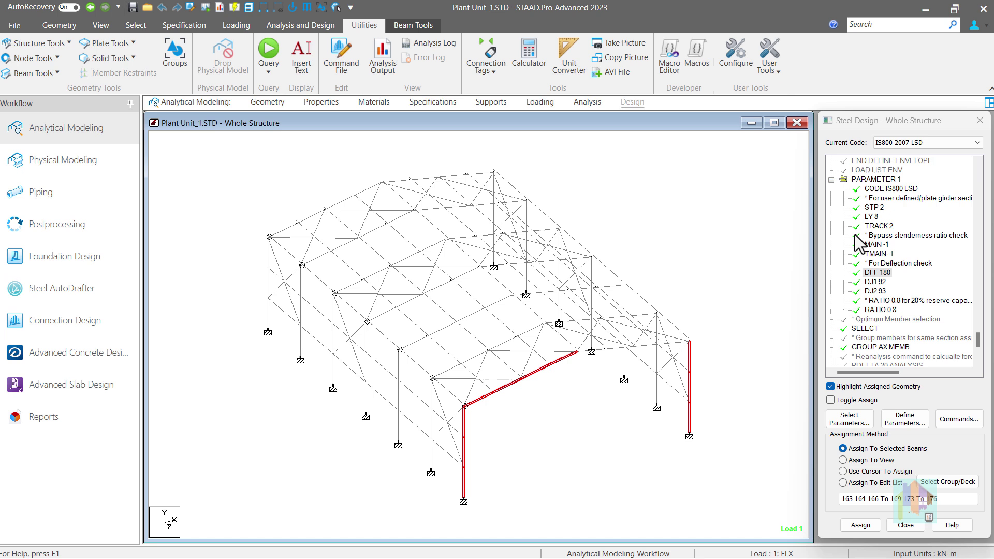
- Collapse PARAMETER 1, then expand and collapse PARAMETER 3 to check its code and ratio lines
{"action": "scroll", "coordinate": [856, 254], "scroll_direction": "down", "scroll_amount": 1}
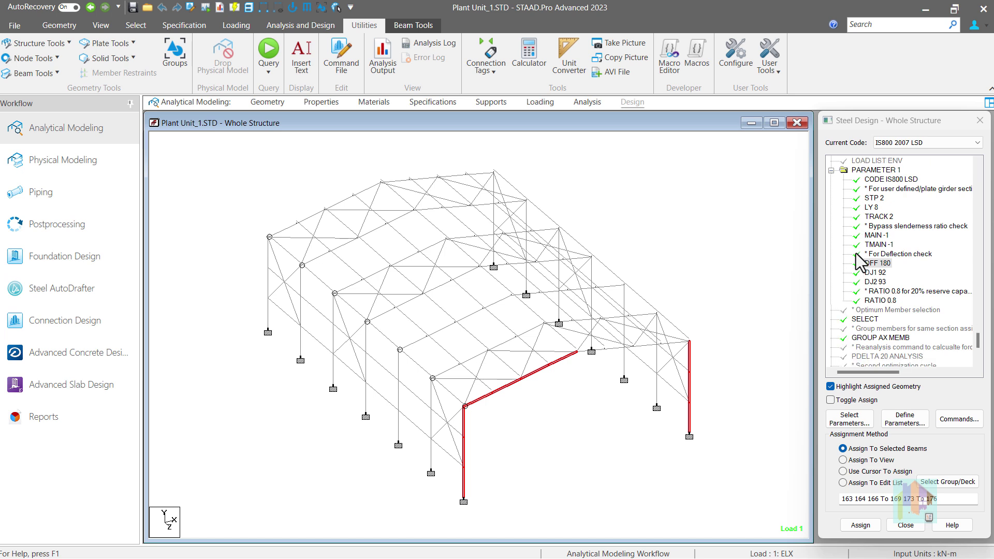
{"action": "left_click", "coordinate": [831, 171]}
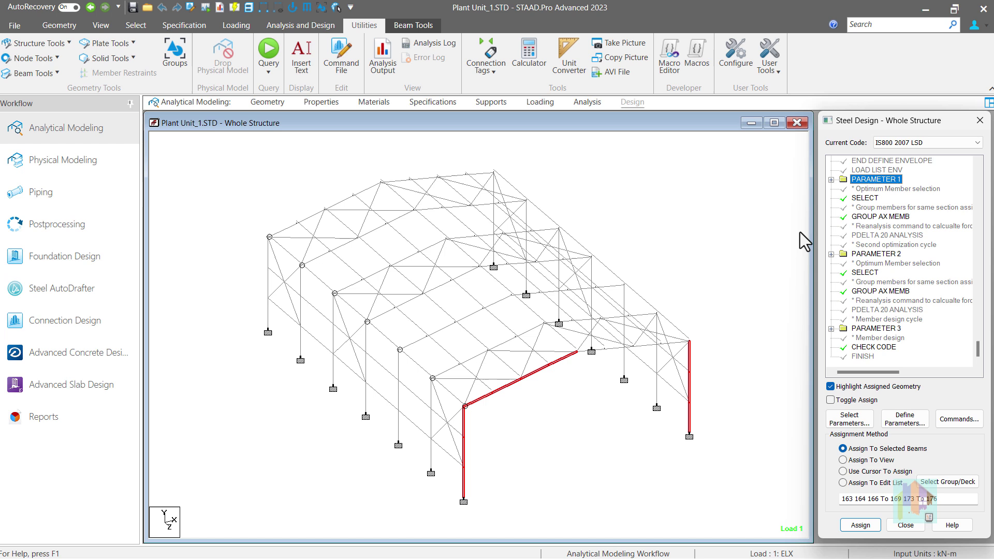
{"action": "left_click", "coordinate": [831, 329]}
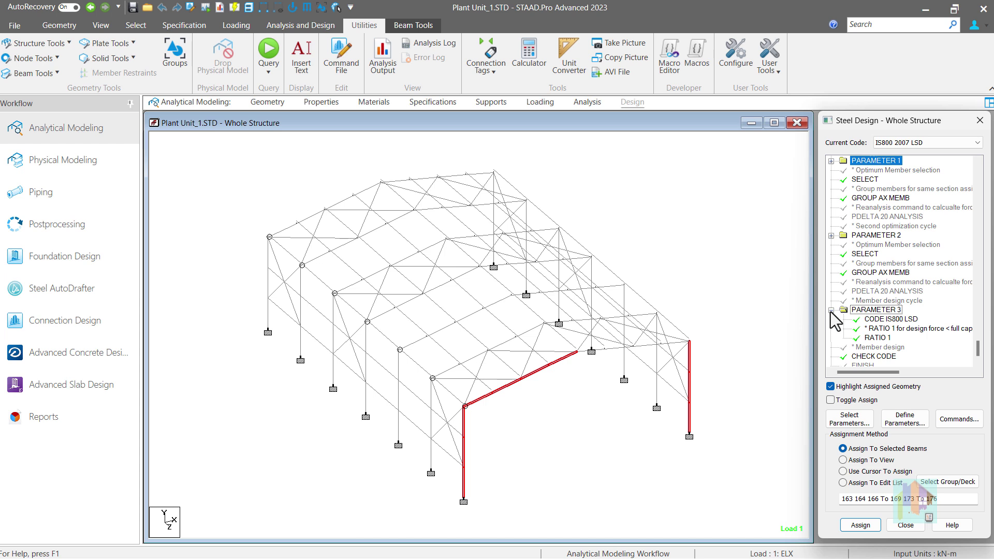
{"action": "left_click", "coordinate": [831, 311]}
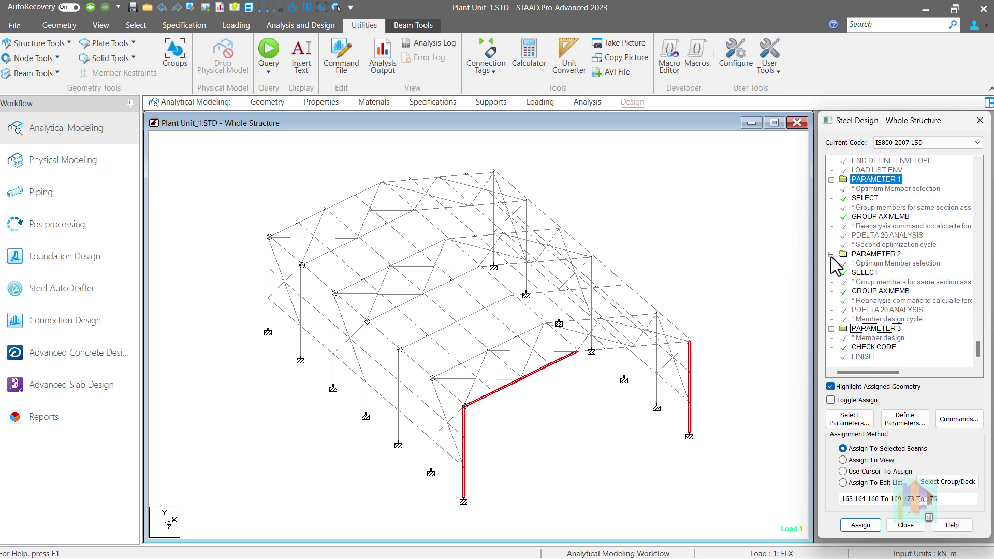
- In the Design Results_adv workbook, keep the Method as Selected Member and run the design results extraction
{"action": "key", "text": "alt+Tab"}
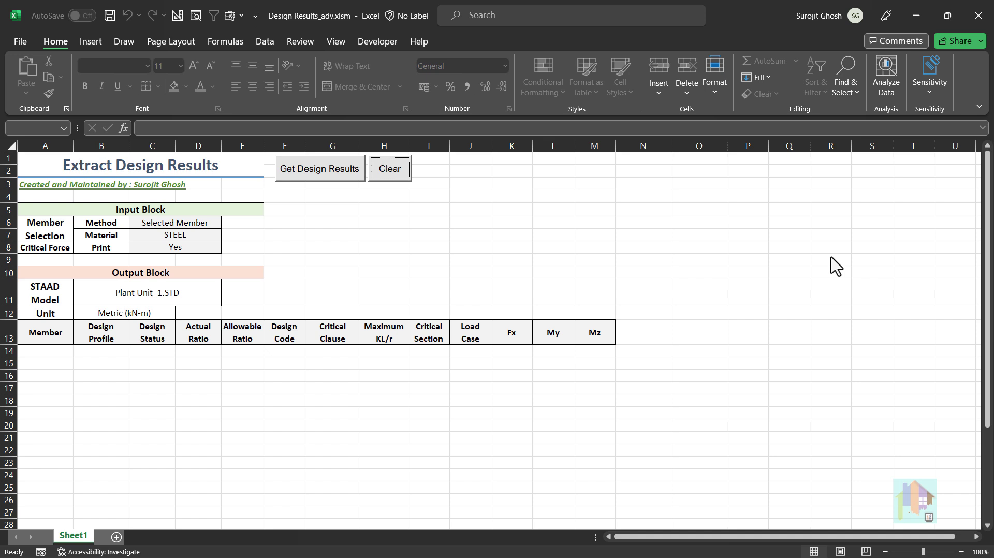
{"action": "left_click", "coordinate": [214, 223]}
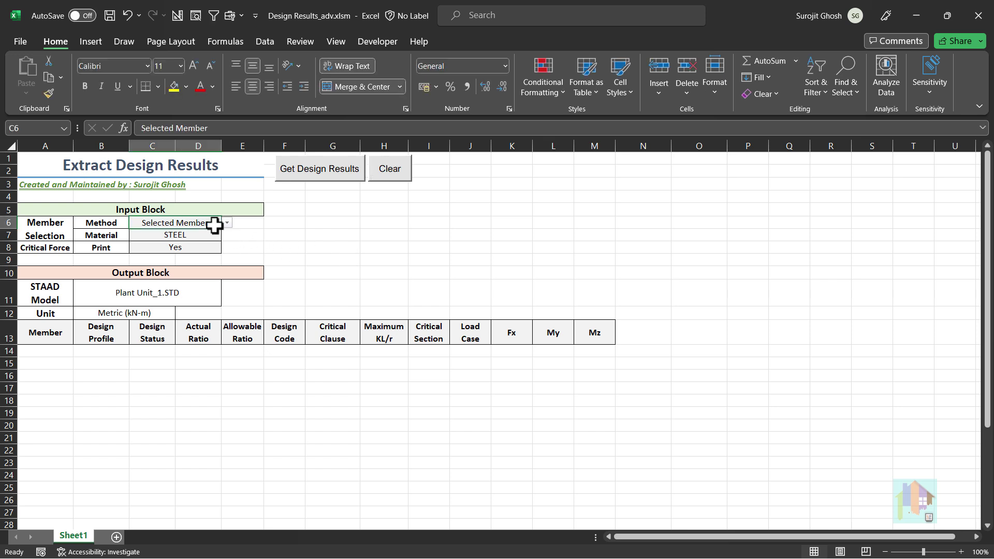
{"action": "left_click", "coordinate": [226, 225]}
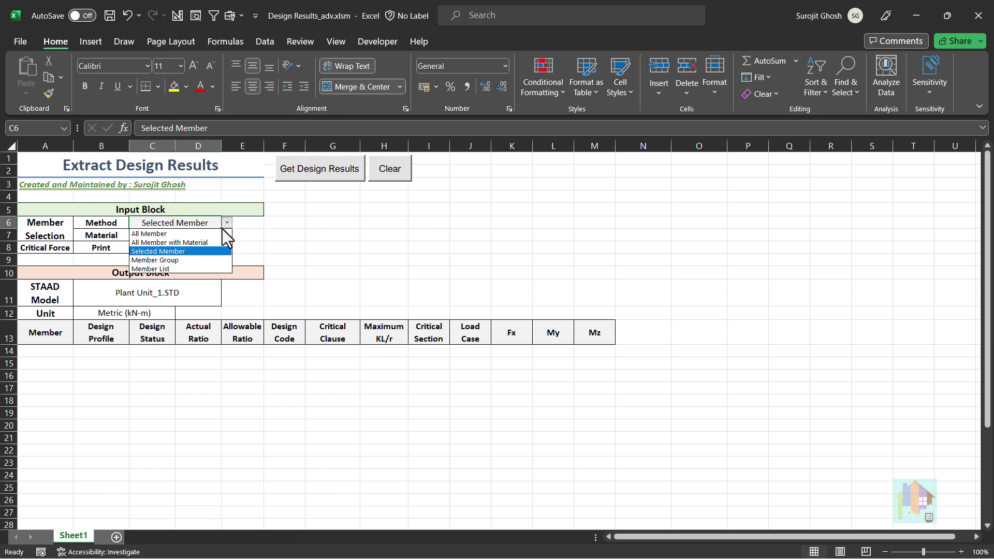
{"action": "left_click", "coordinate": [203, 252]}
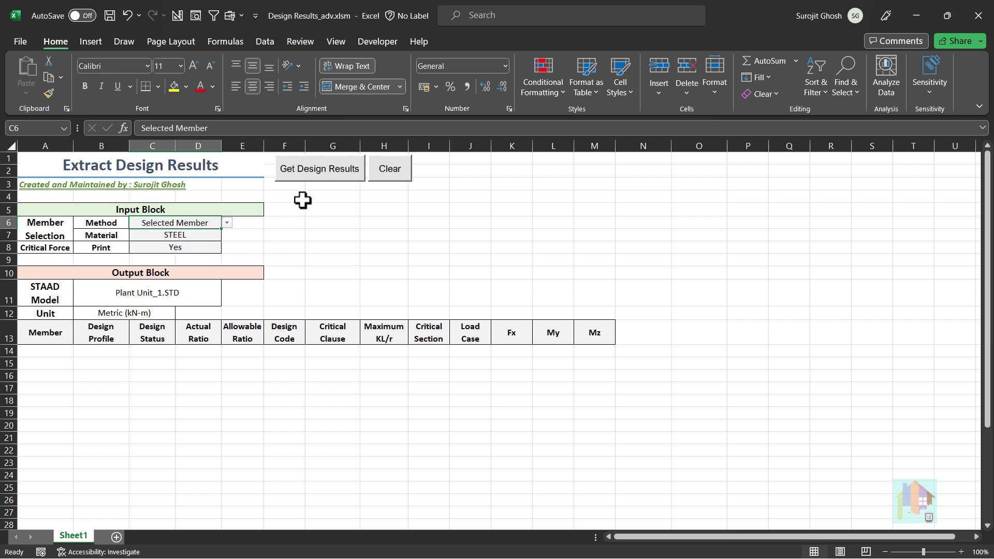
{"action": "left_click", "coordinate": [217, 248]}
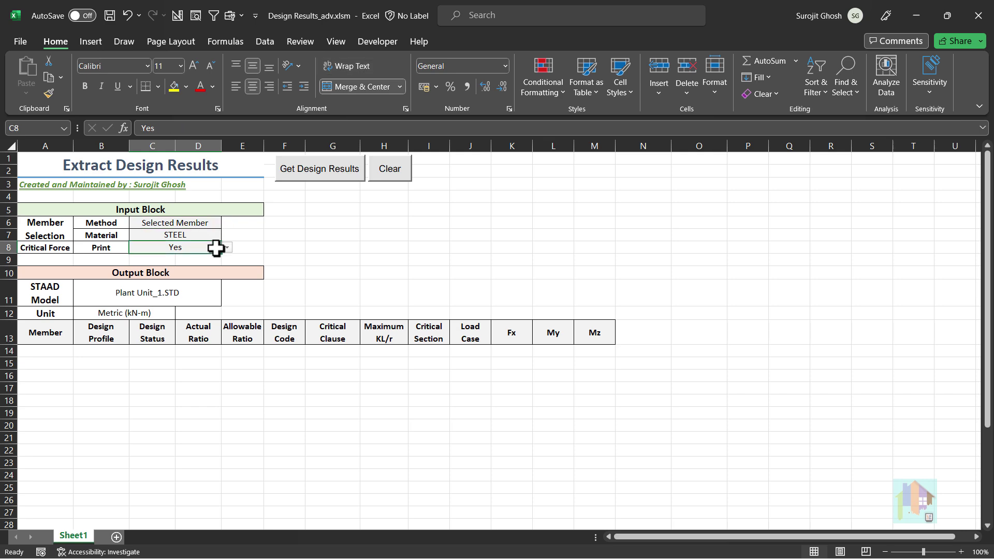
{"action": "left_click", "coordinate": [312, 173]}
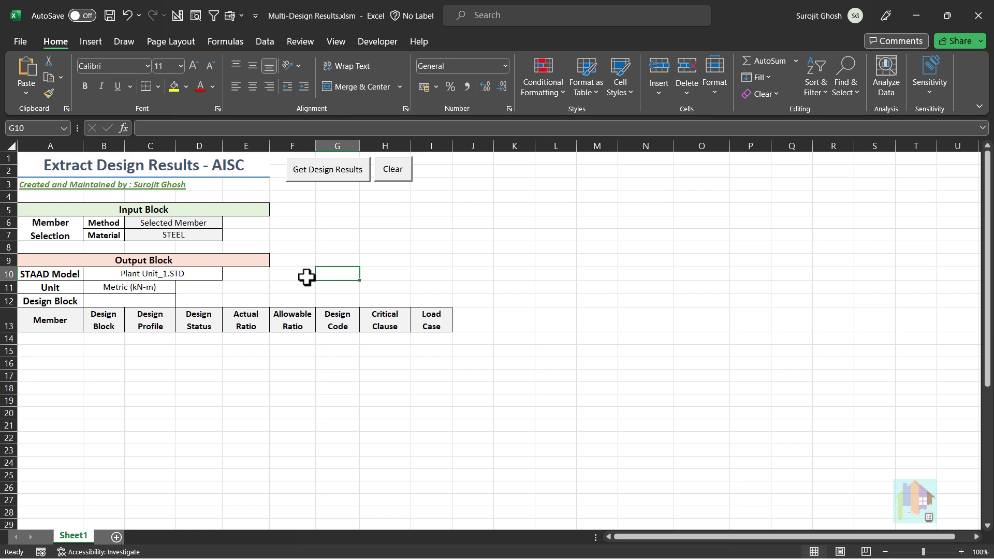
- Extract every member's three design blocks into the AISC table and review the PASS/FAIL ratios
{"action": "left_click", "coordinate": [331, 174]}
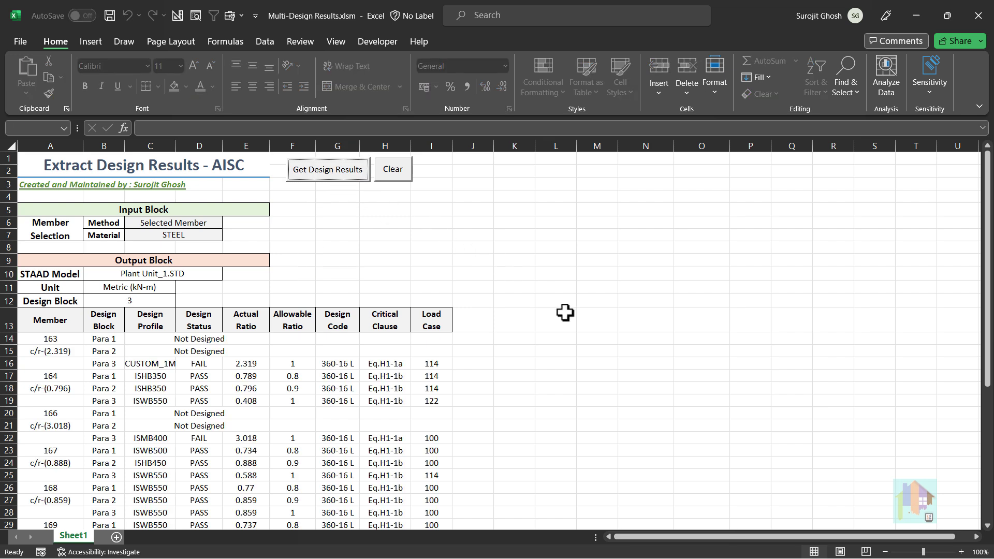
{"action": "scroll", "coordinate": [565, 313], "scroll_direction": "down", "scroll_amount": 2}
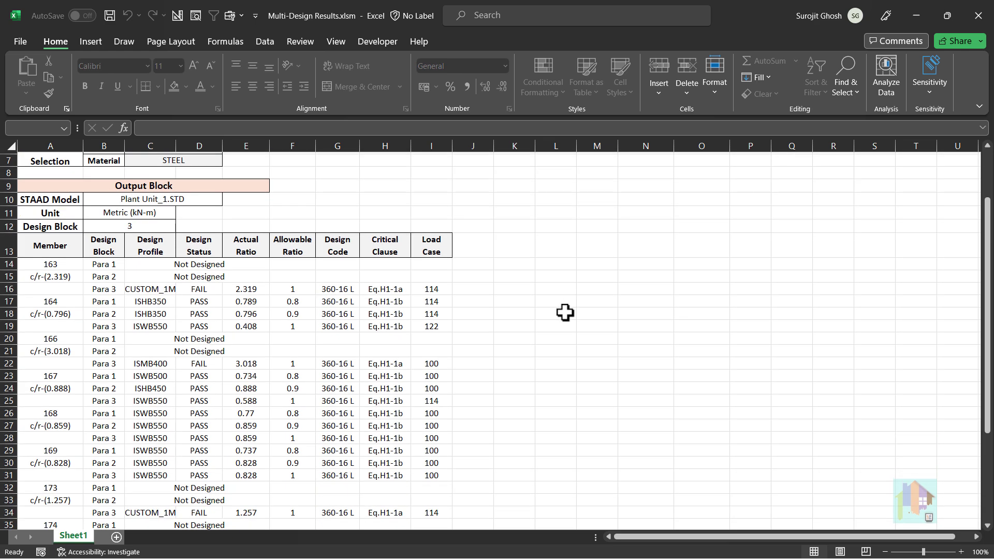
{"action": "scroll", "coordinate": [565, 313], "scroll_direction": "down", "scroll_amount": 2}
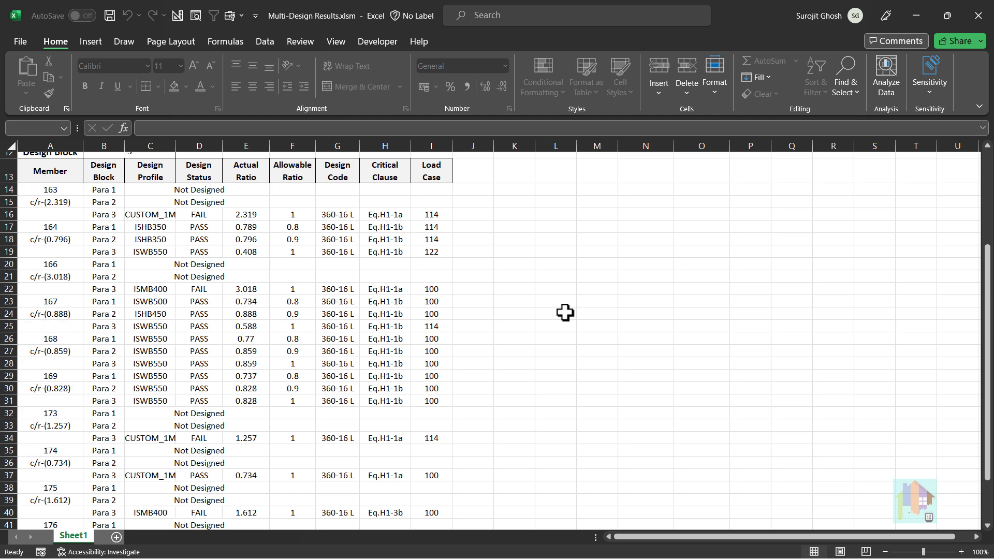
{"action": "scroll", "coordinate": [565, 312], "scroll_direction": "up", "scroll_amount": 4}
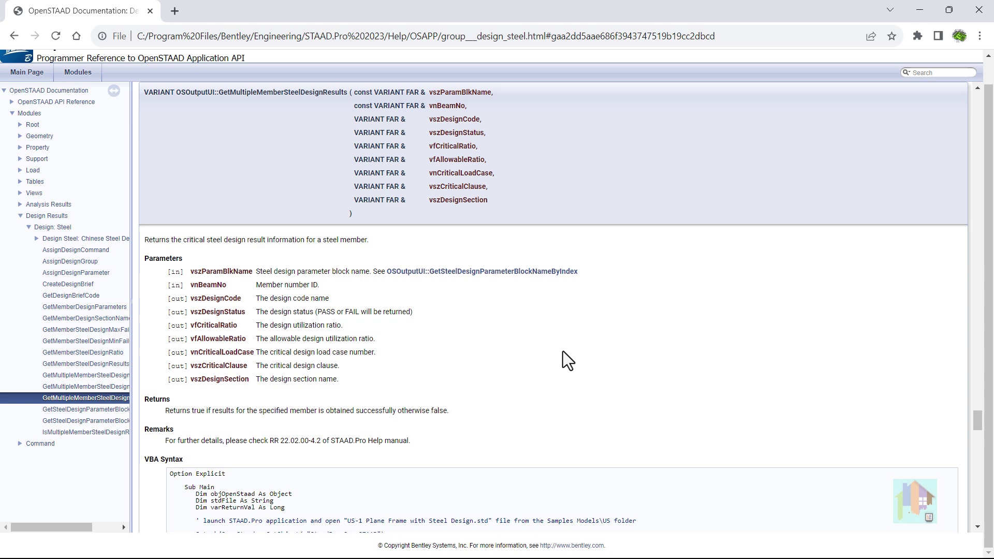
- Open the GetBucklingFactor reference under Analysis Results > Buckling Analysis Result, then expand Result: Static
{"action": "left_click", "coordinate": [20, 204]}
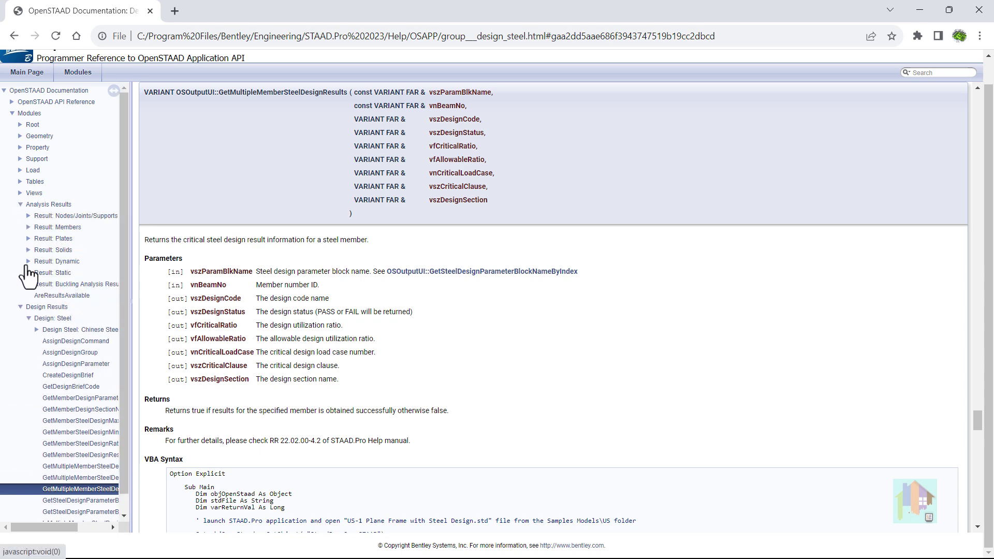
{"action": "left_click", "coordinate": [28, 285]}
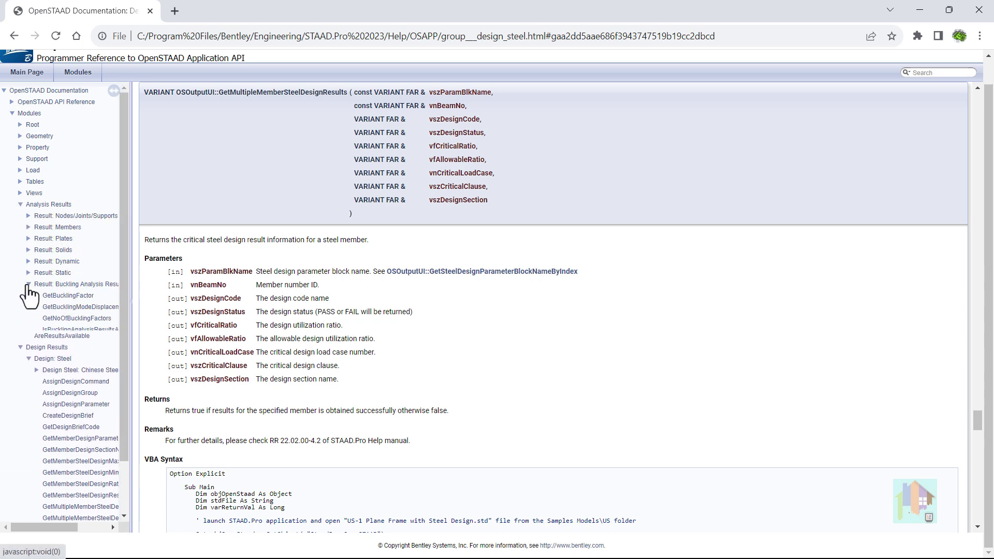
{"action": "left_click", "coordinate": [53, 309]}
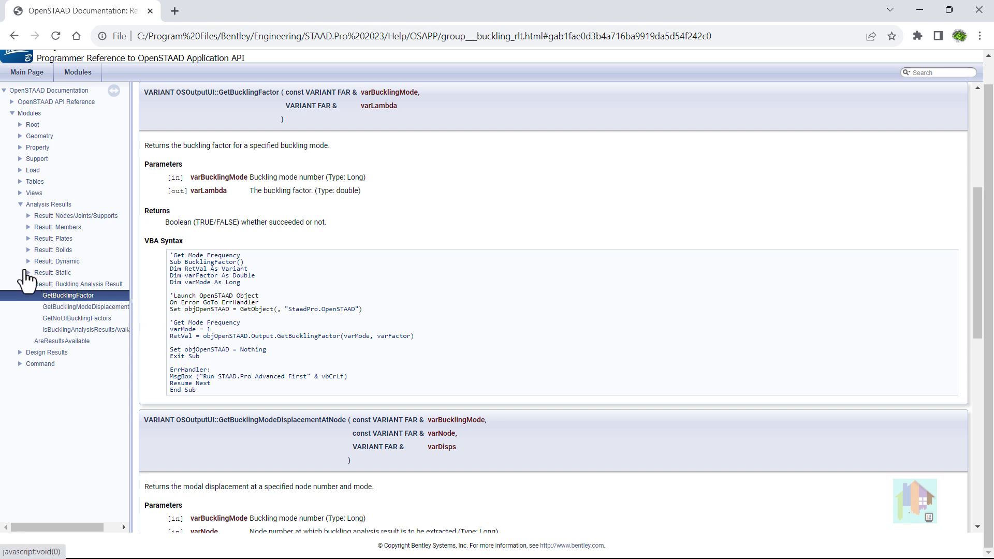
{"action": "left_click", "coordinate": [26, 273]}
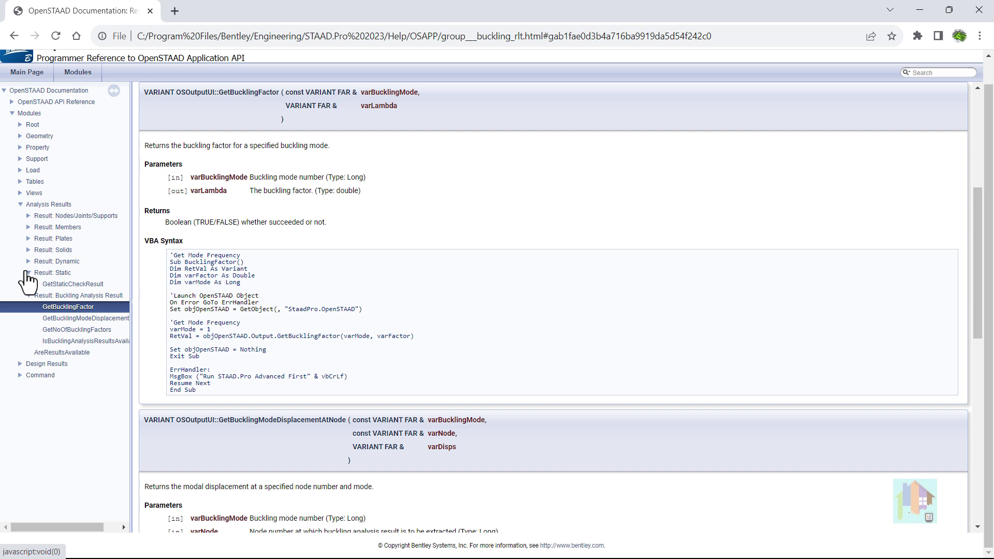
{"action": "key", "text": "alt+Tab"}
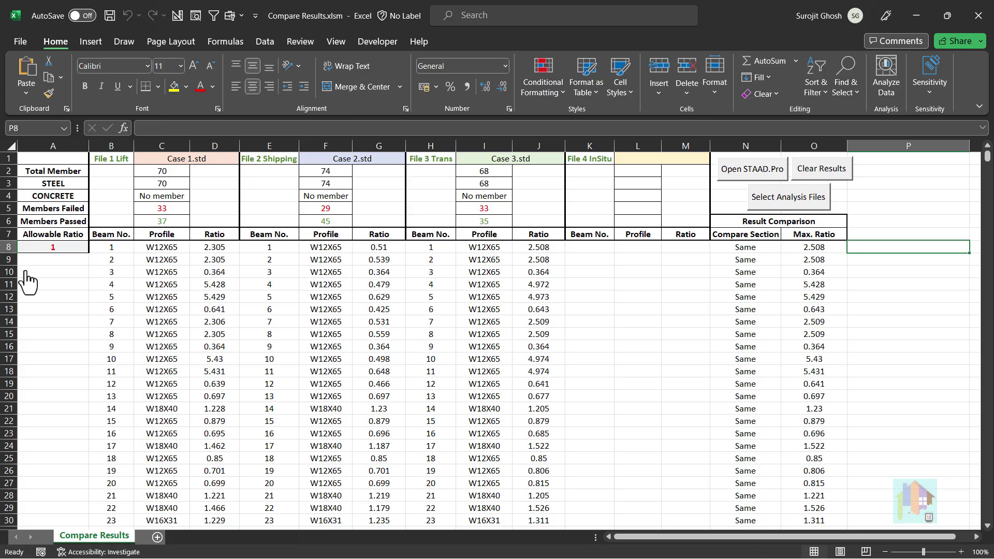